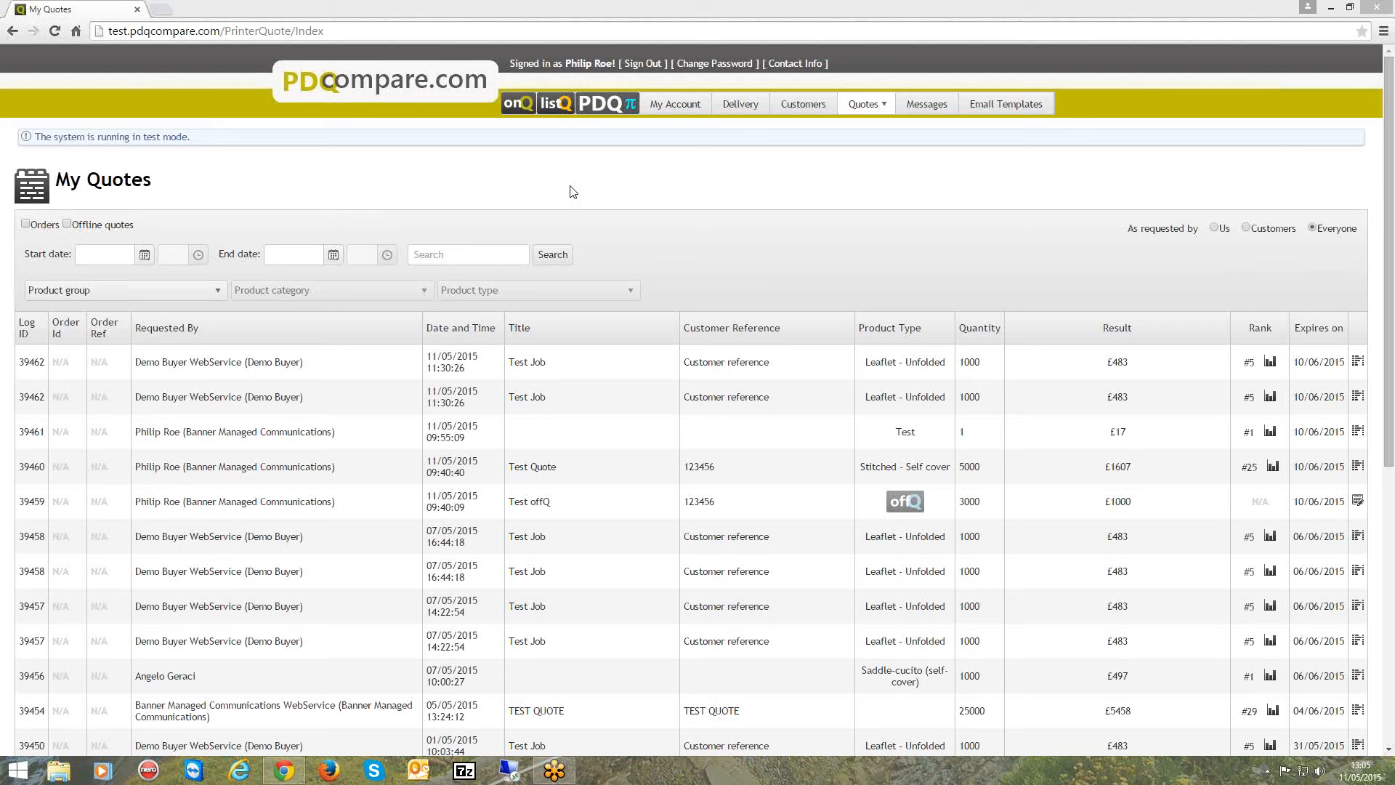
Open the listQ settings, list the products in the Test category and view the Test product's package type options.
left_click(555, 110)
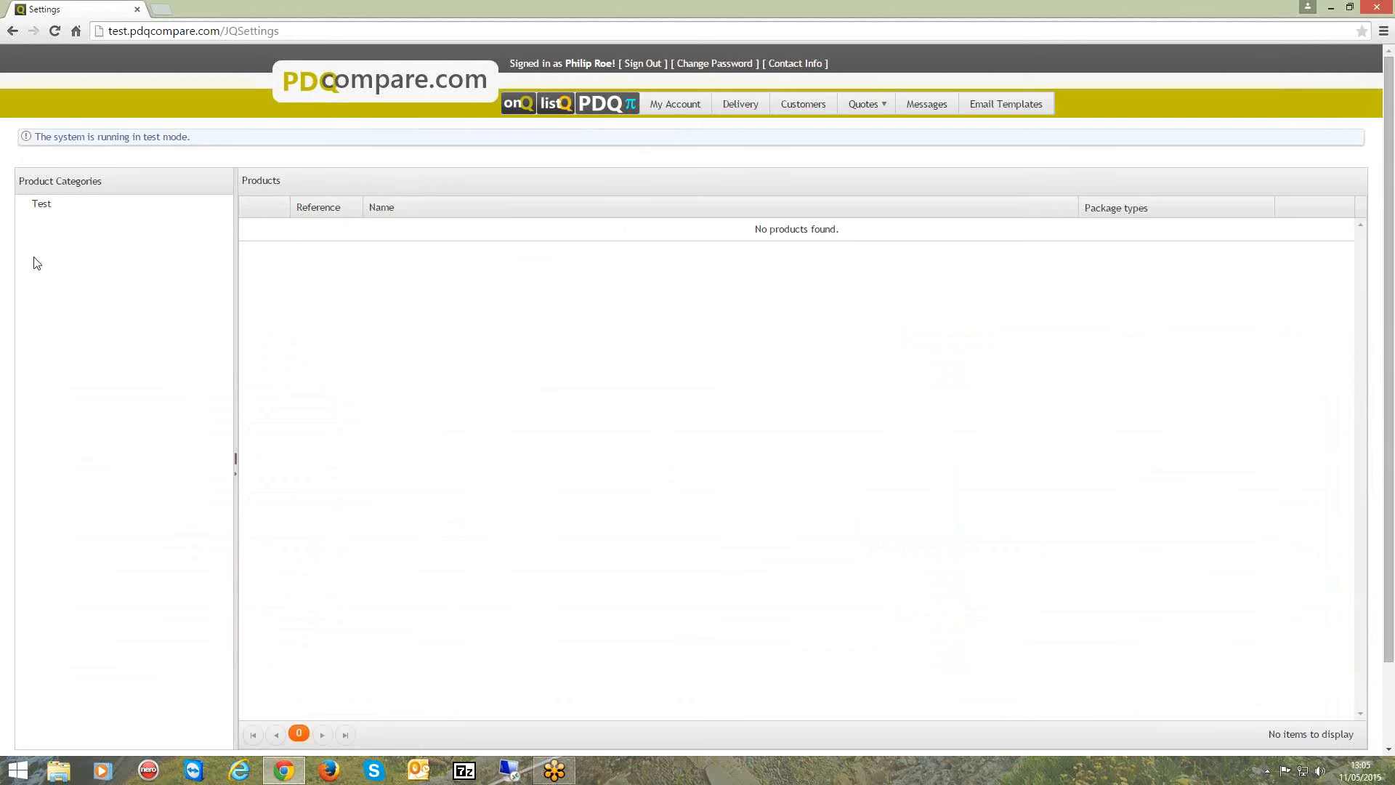
left_click(41, 205)
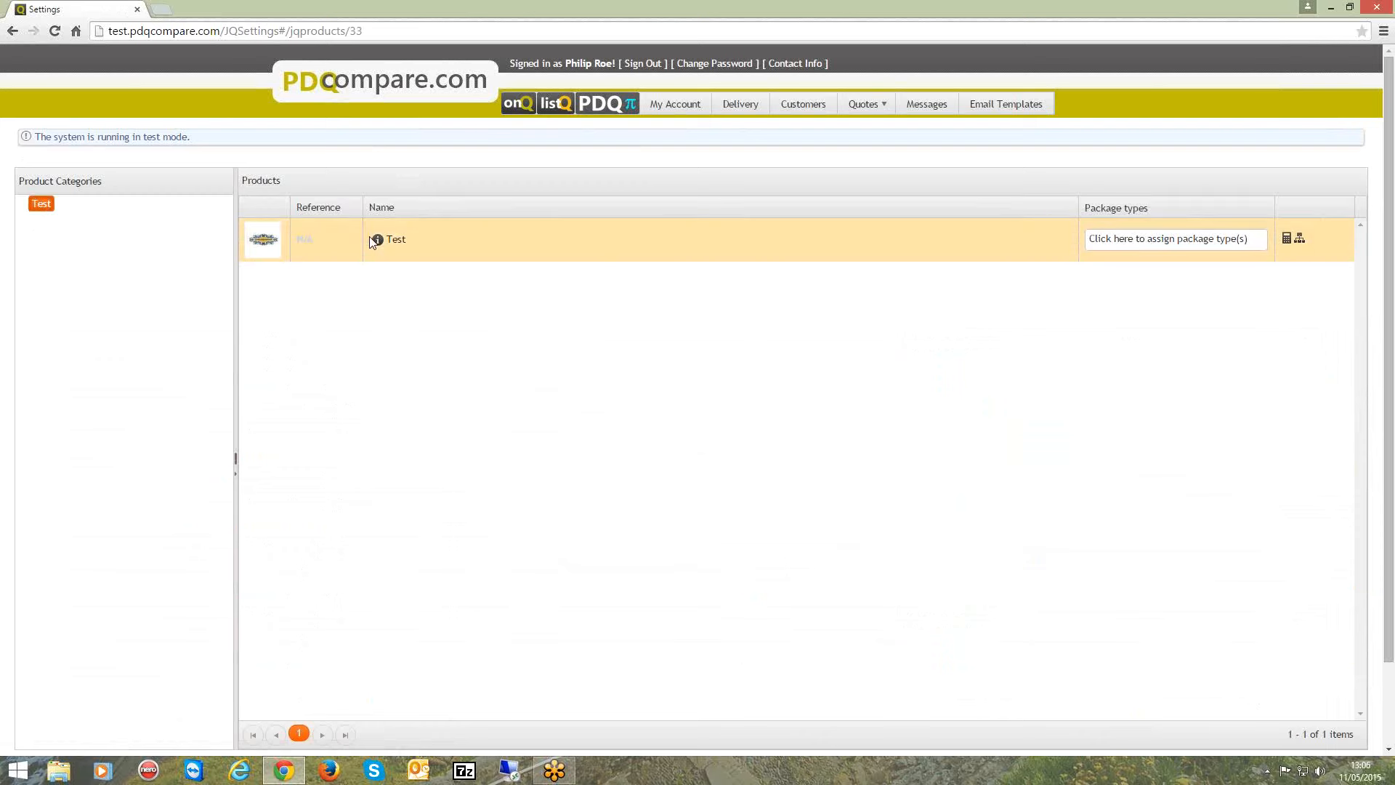
mouse_move(379, 246)
left_click(1164, 238)
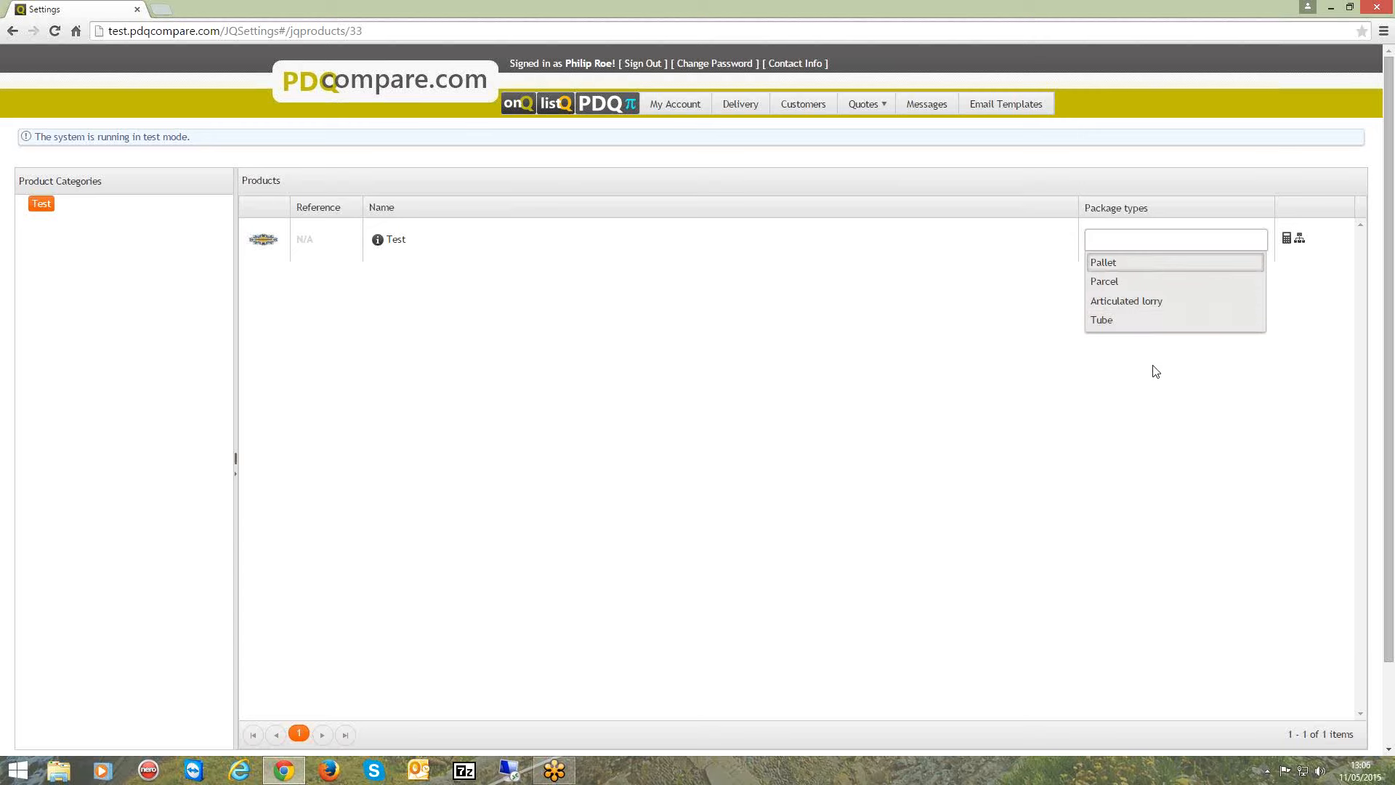
left_click(1168, 398)
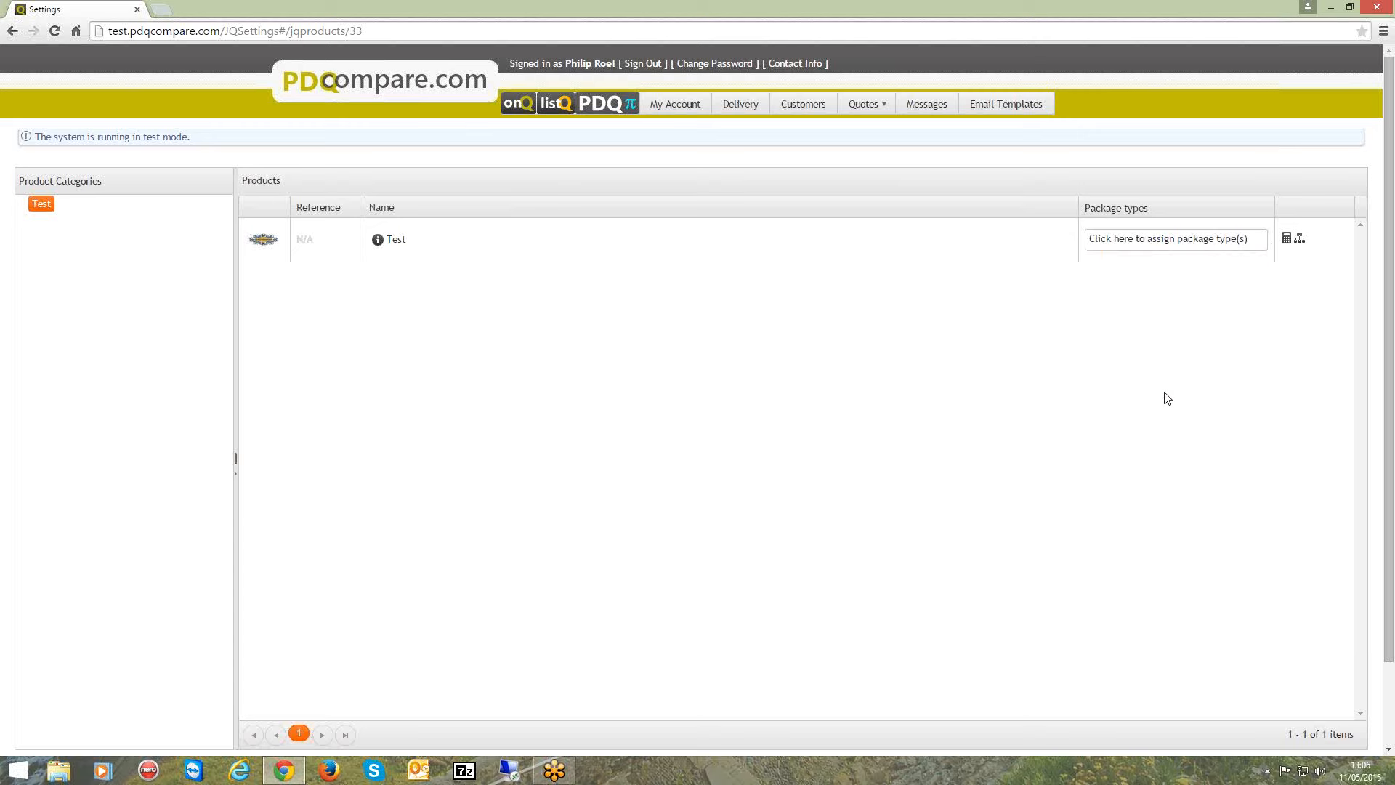
Open the Test product's pricing model named Test name for editing and review its name and notes.
left_click(1300, 239)
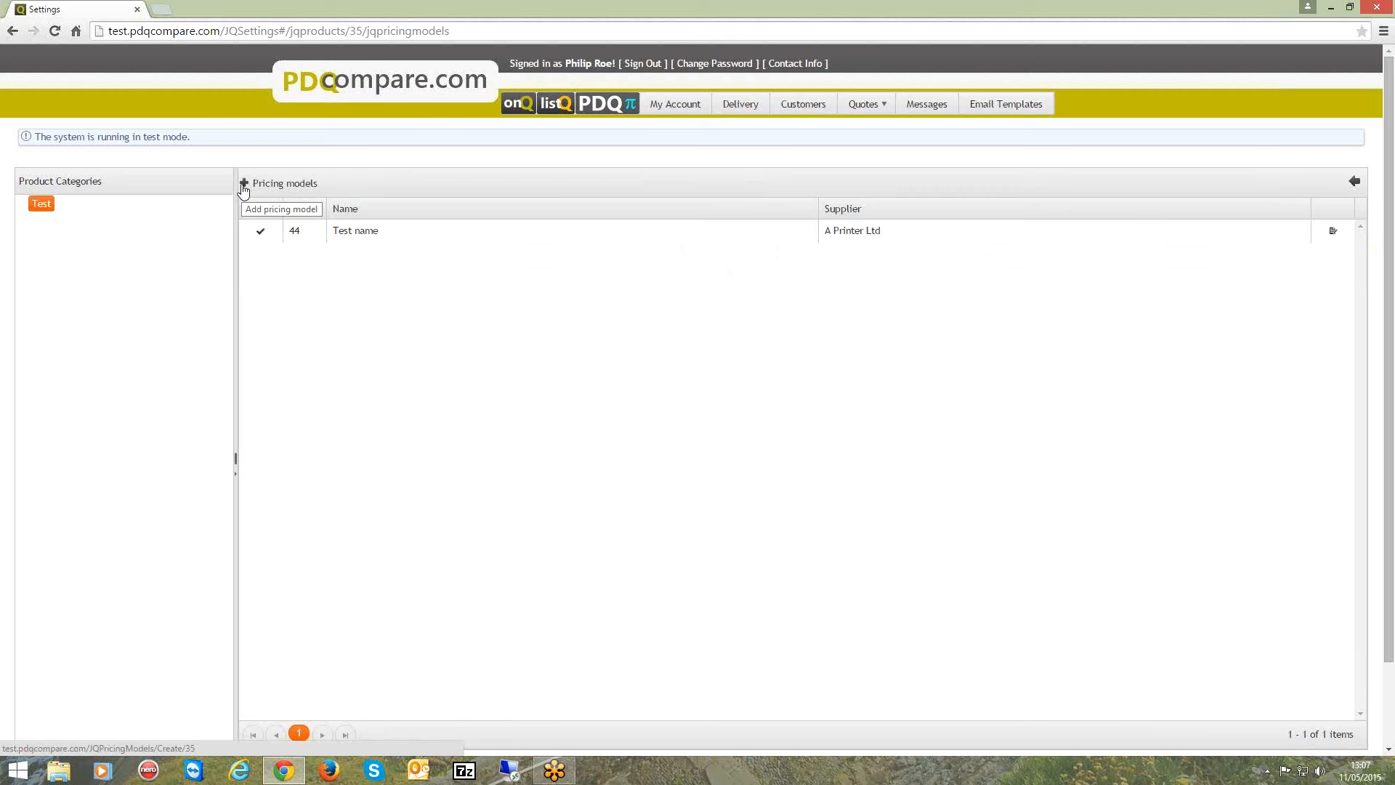
left_click(1333, 234)
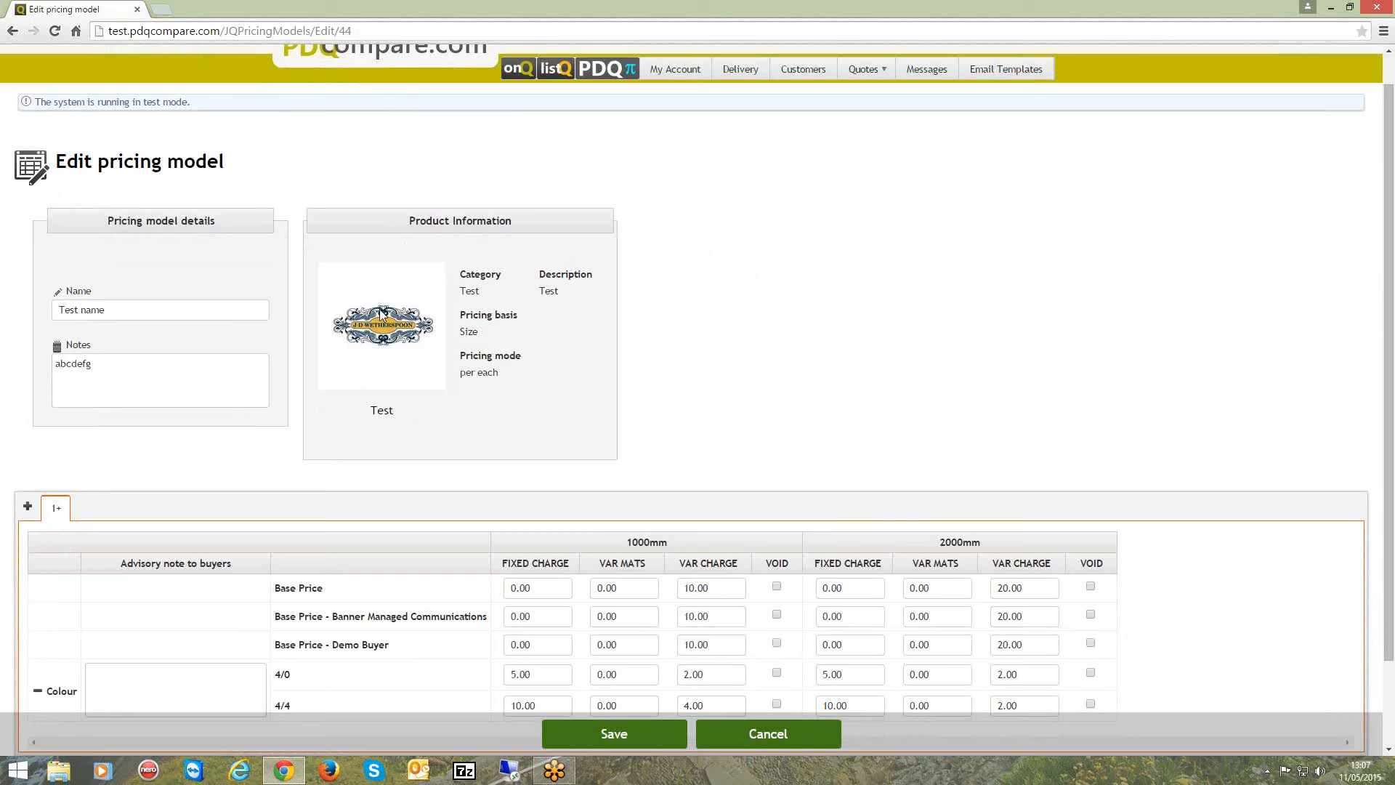
left_click_drag(107, 312, 37, 315)
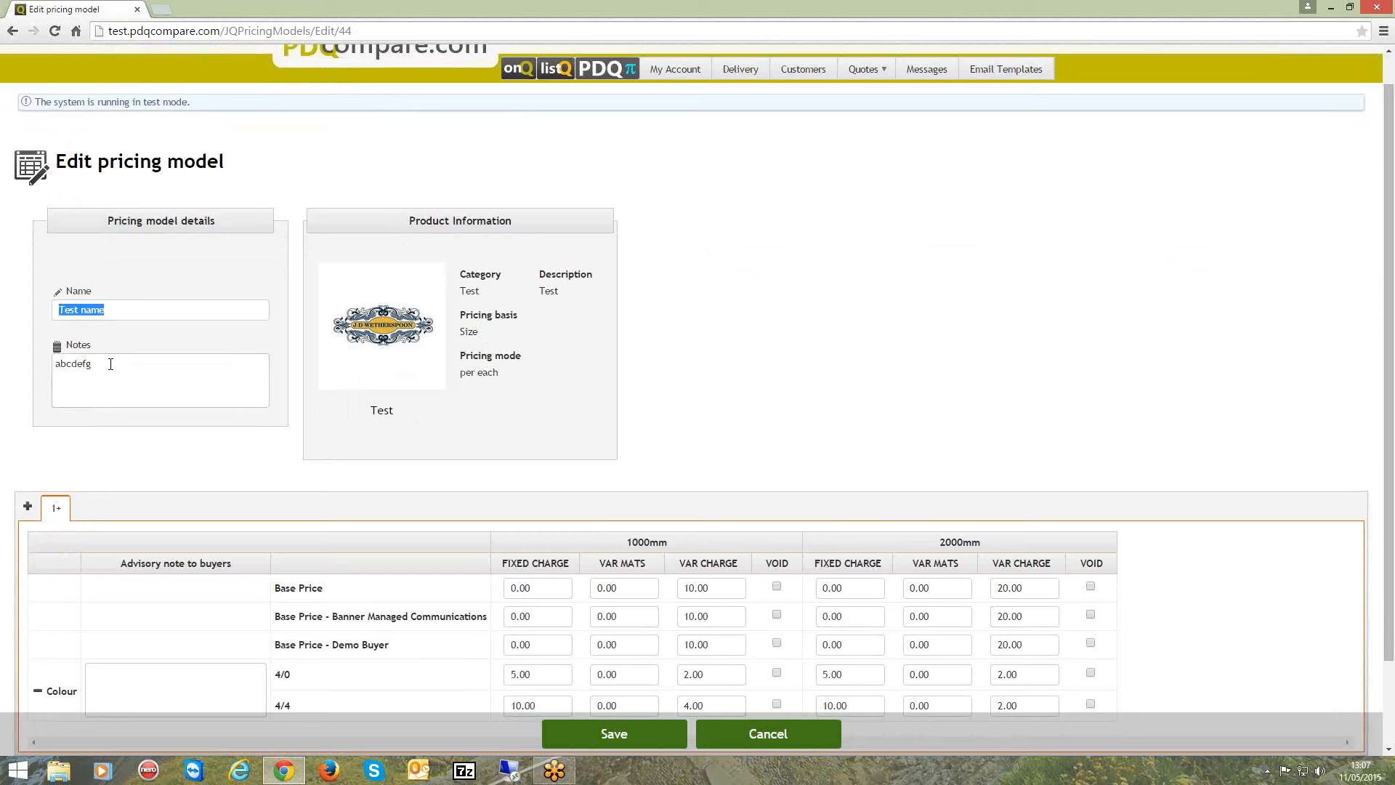
left_click_drag(110, 365, 49, 365)
scroll(152, 418, "down", 3)
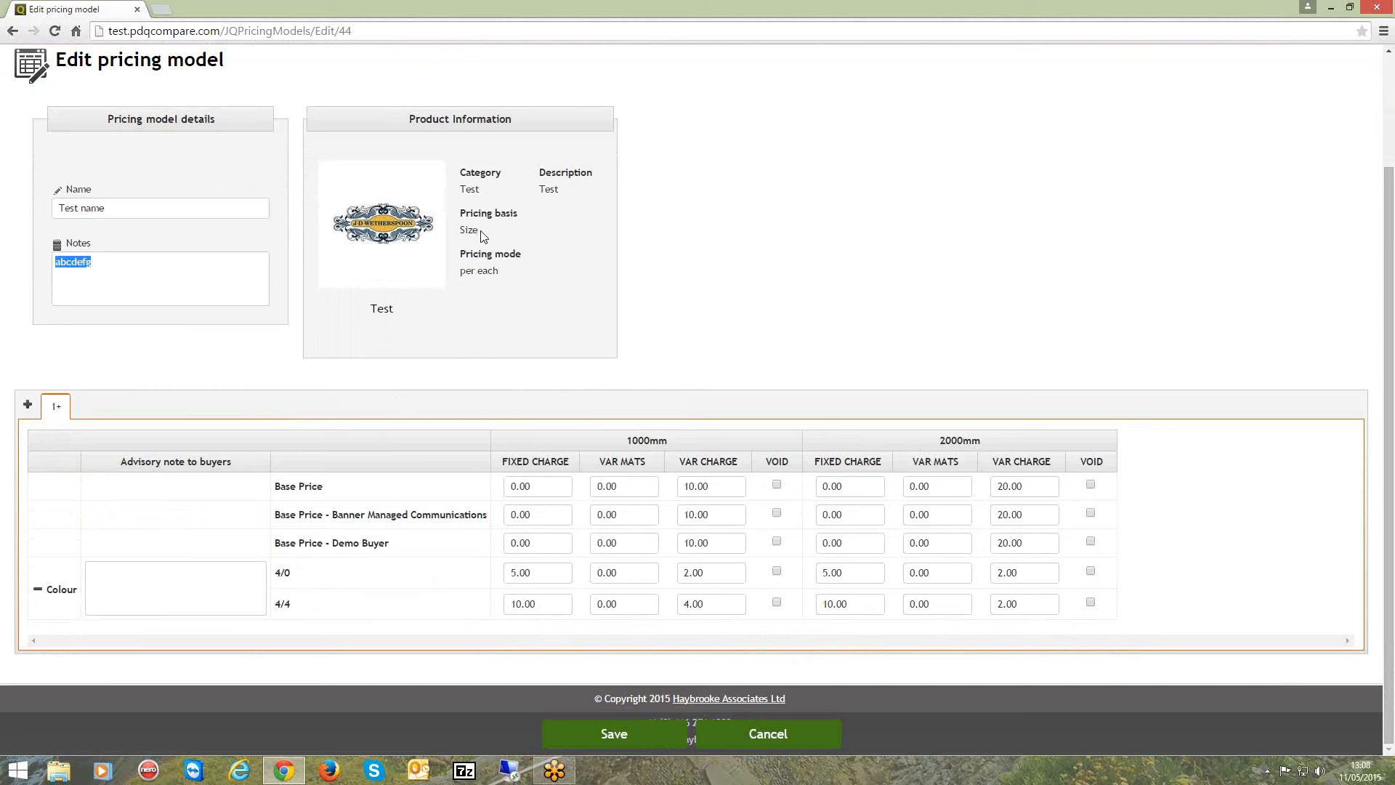
Examine the 1000mm and 2000mm size columns and compare the general base price's variable charge with the Banner Managed Communications one.
left_click_drag(627, 440, 667, 440)
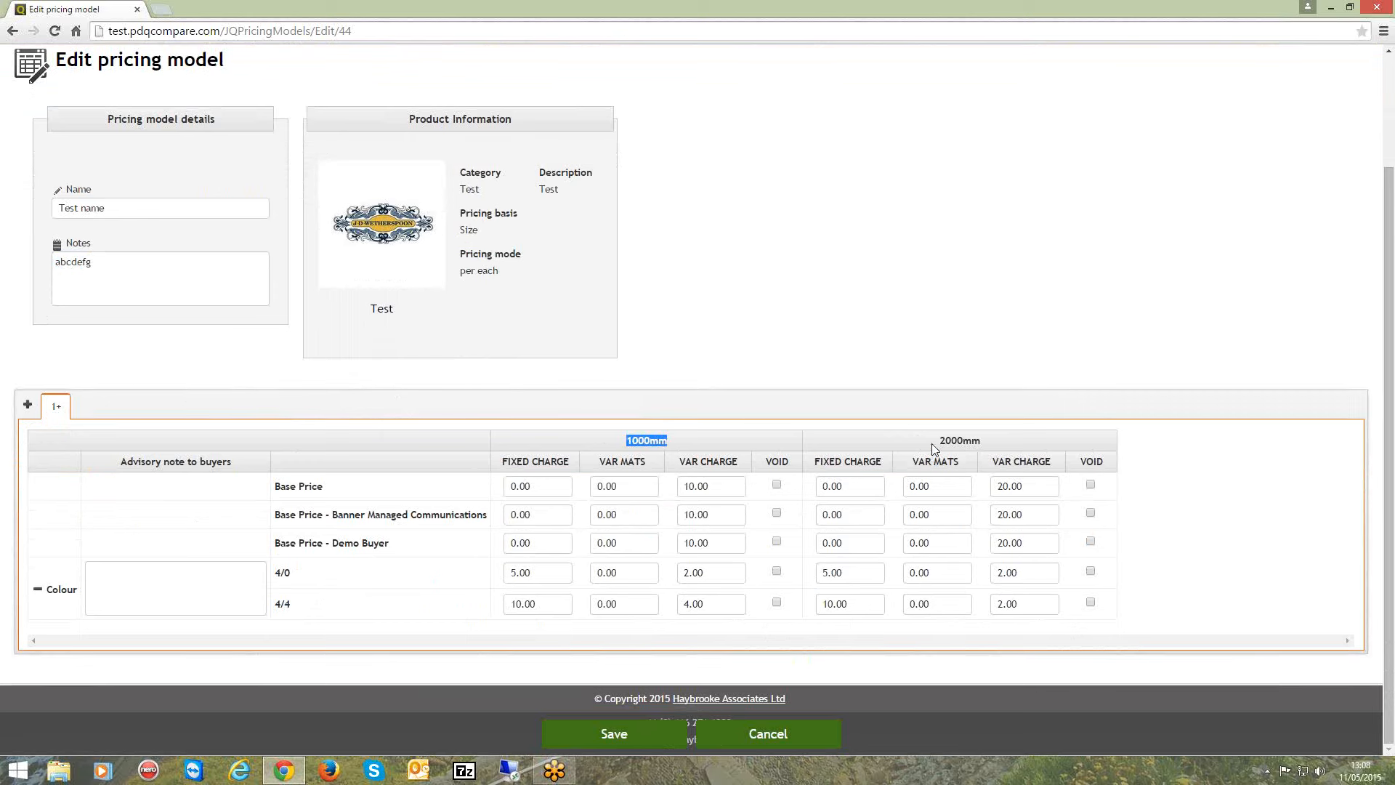
left_click_drag(941, 440, 989, 441)
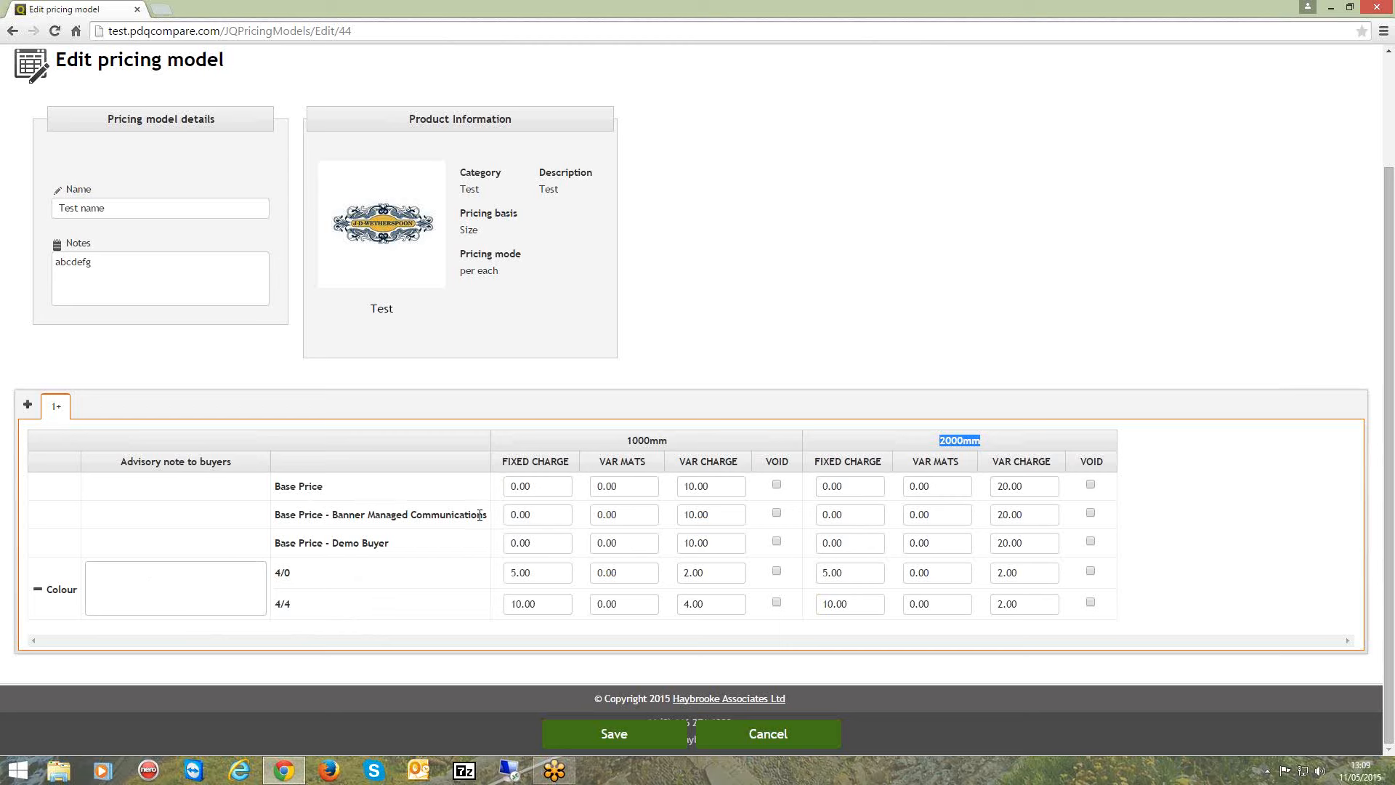
left_click_drag(485, 516, 399, 548)
left_click_drag(487, 515, 338, 521)
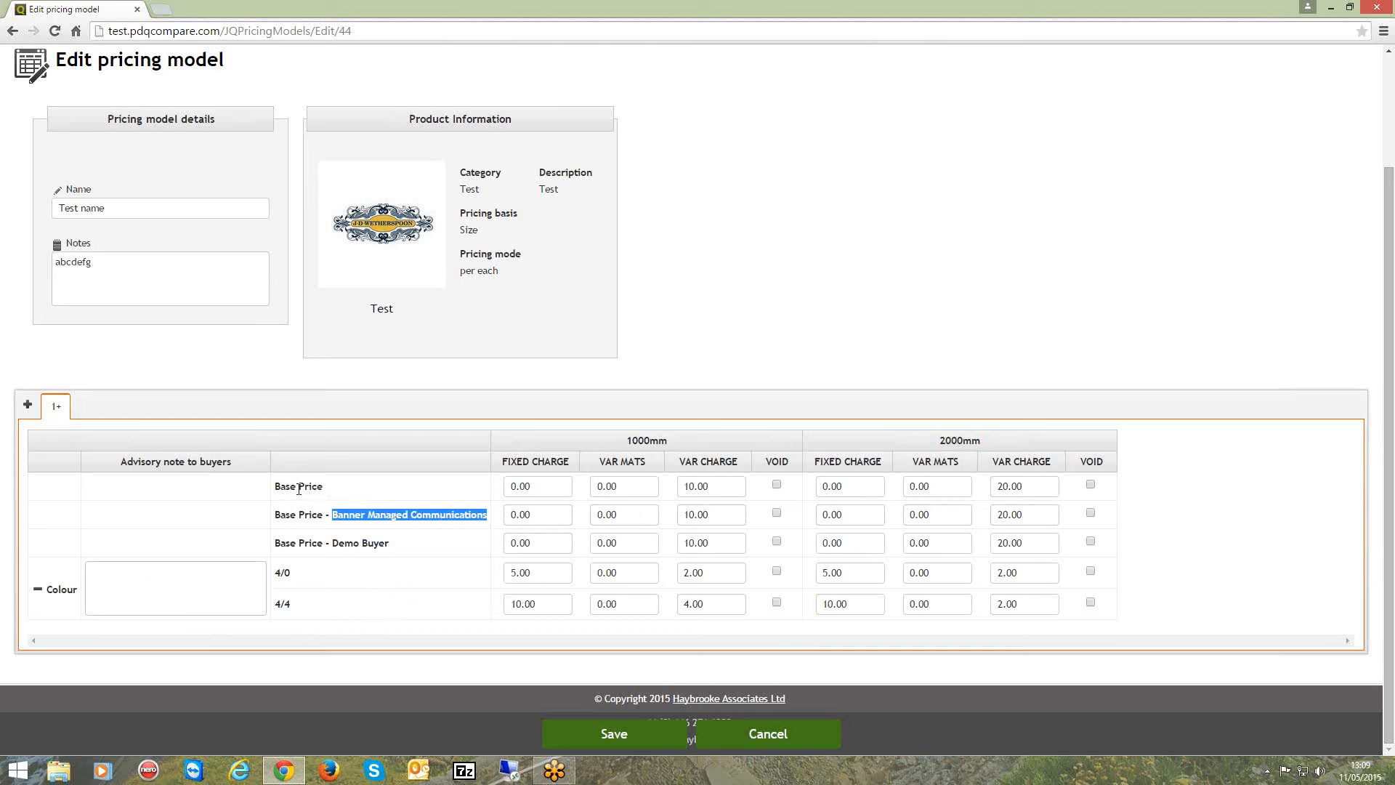
left_click(705, 485)
double_click(705, 486)
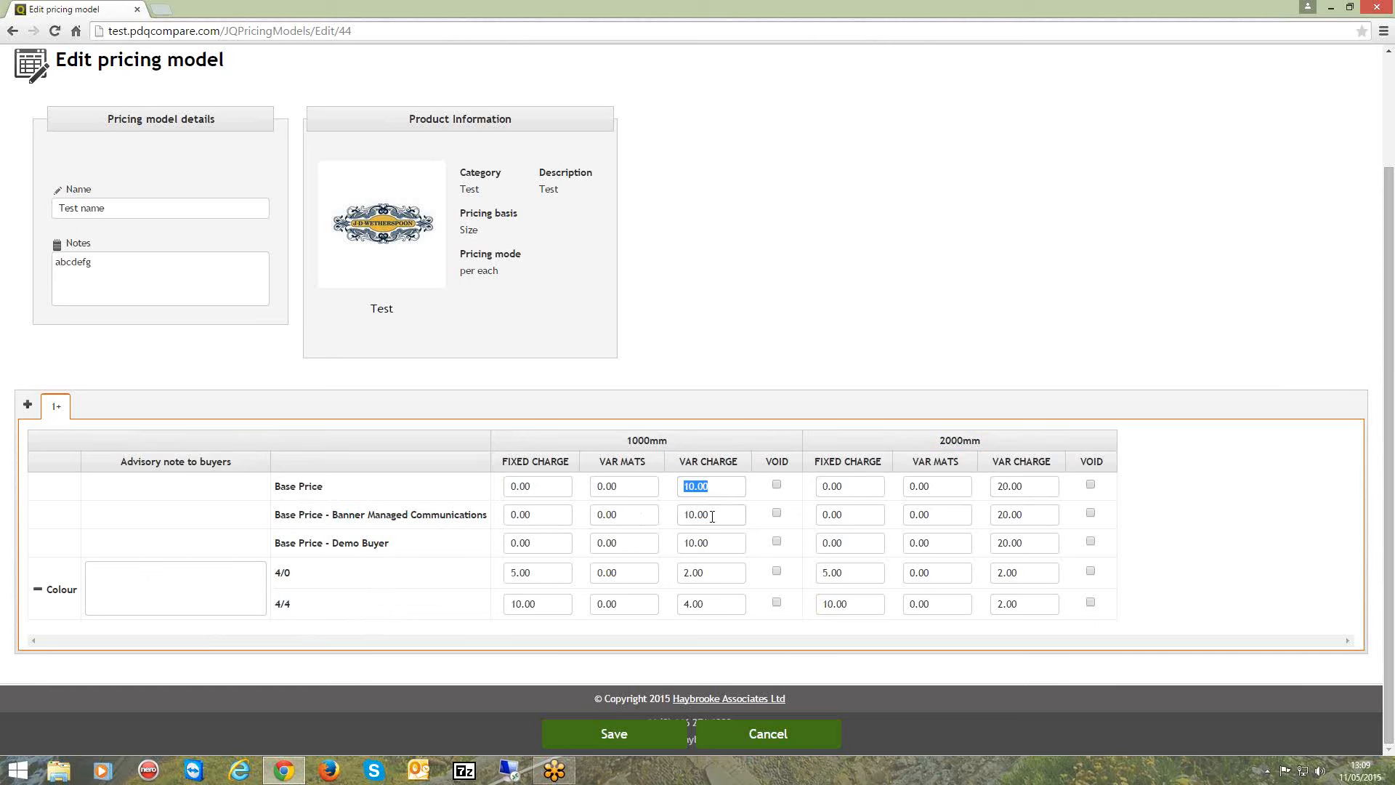
double_click(713, 516)
double_click(702, 485)
double_click(702, 516)
double_click(718, 487)
Set the 1000mm Banner Managed Communications base price to 2 for variable materials and 8 for variable charge.
left_click(538, 515)
left_click(635, 515)
type("2")
key("Tab")
type("8")
key("Tab")
Restore the 1000mm Banner Managed Communications base price to 0 for variable materials and 10 for variable charge.
left_click_drag(614, 515, 575, 537)
type("0")
key("Tab")
type("10")
key("Tab")
left_click(703, 514)
Review the colour options' fixed charges and try voiding the 4/0 colour for the 1000mm and 2000mm sizes.
left_click(522, 574)
left_click(541, 606)
left_click(779, 576)
left_click(777, 573)
left_click(1091, 573)
left_click(776, 571)
left_click(1091, 572)
Add a quantity break starting at 100 that copies all prices from the 1+ break.
left_click(26, 406)
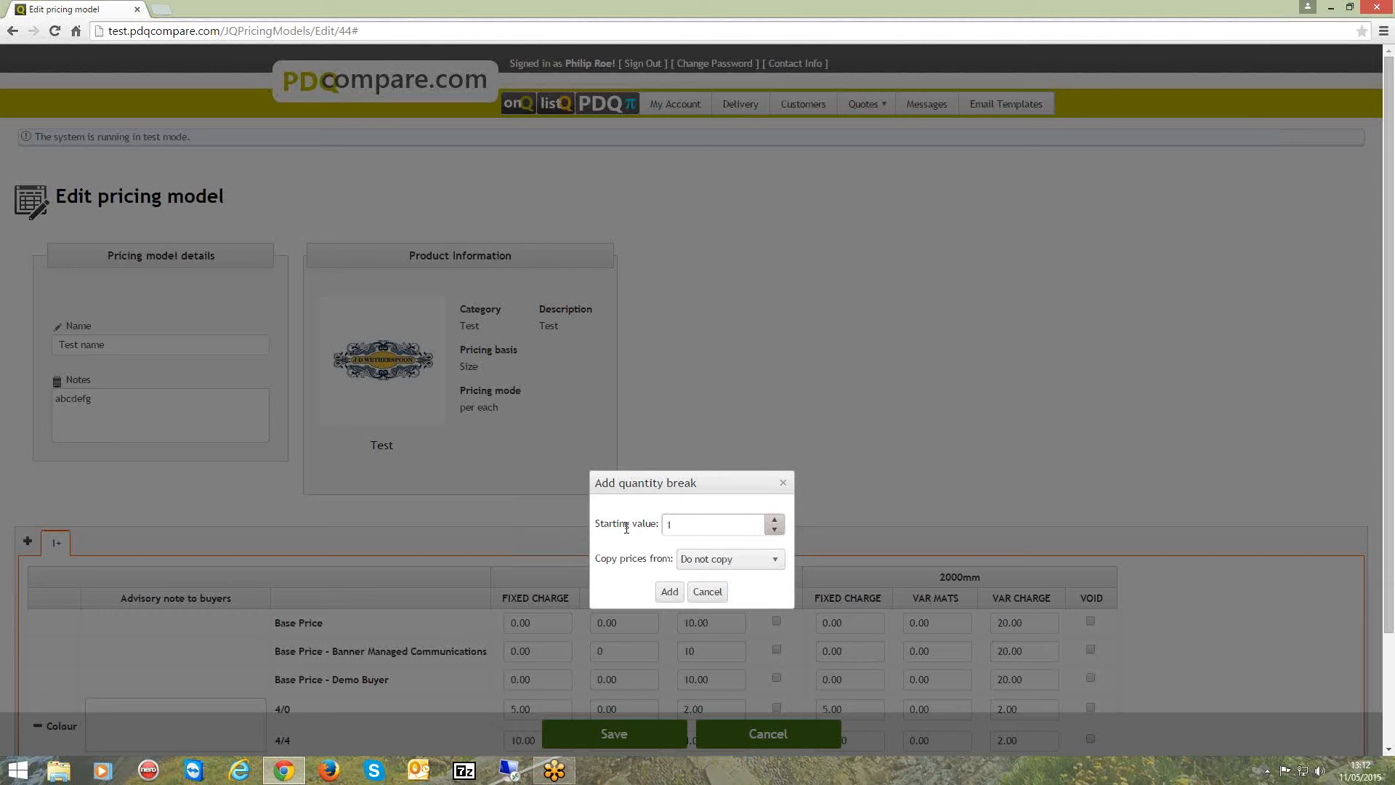
type("00")
left_click(778, 561)
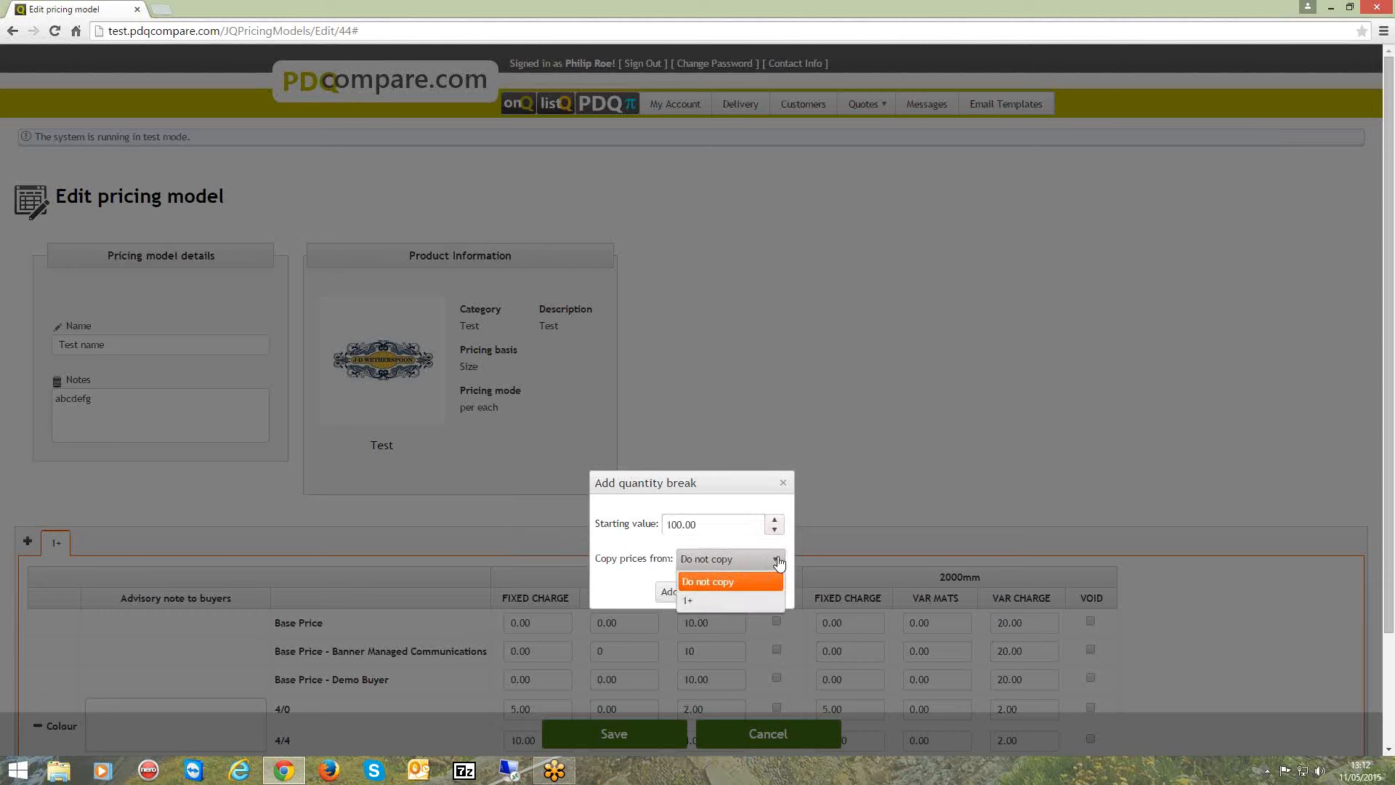
left_click(699, 602)
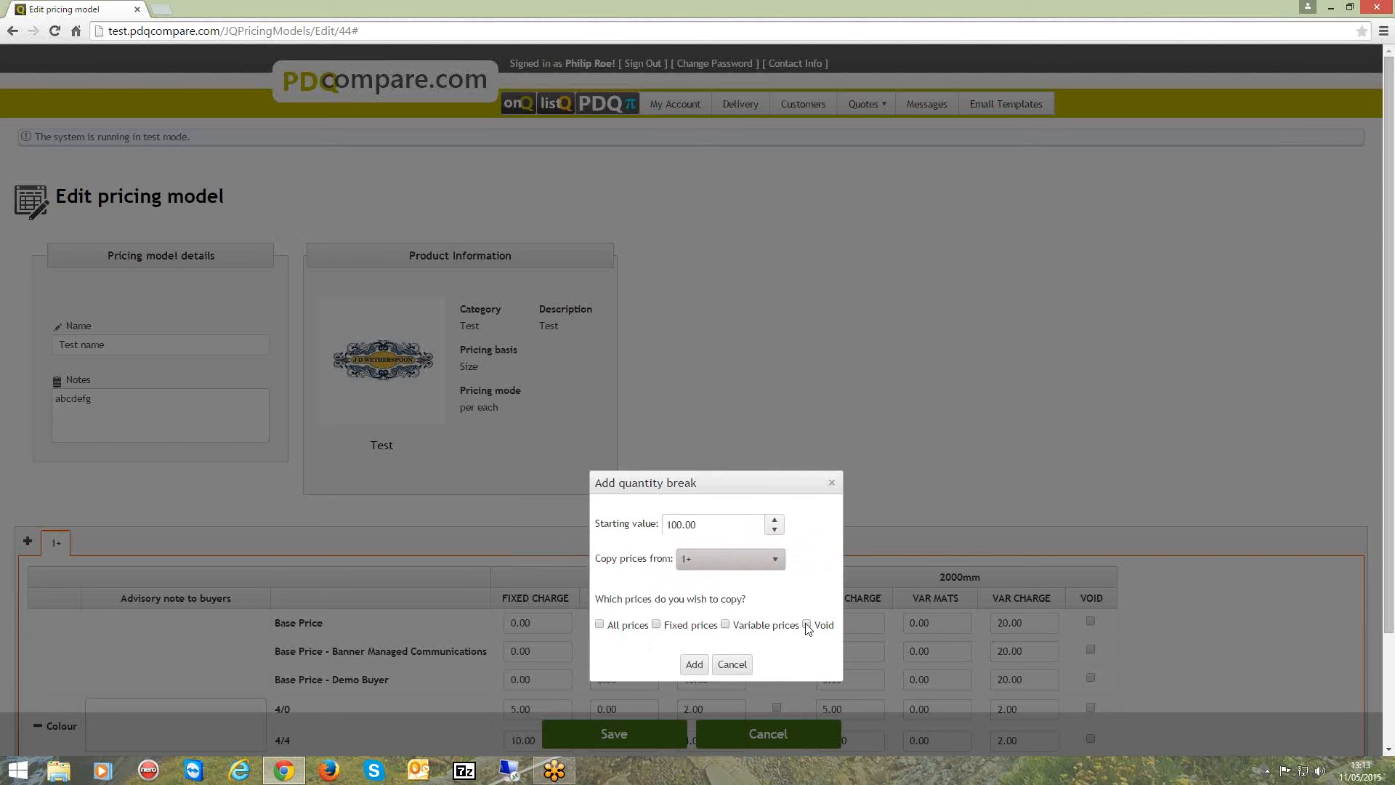
left_click(599, 625)
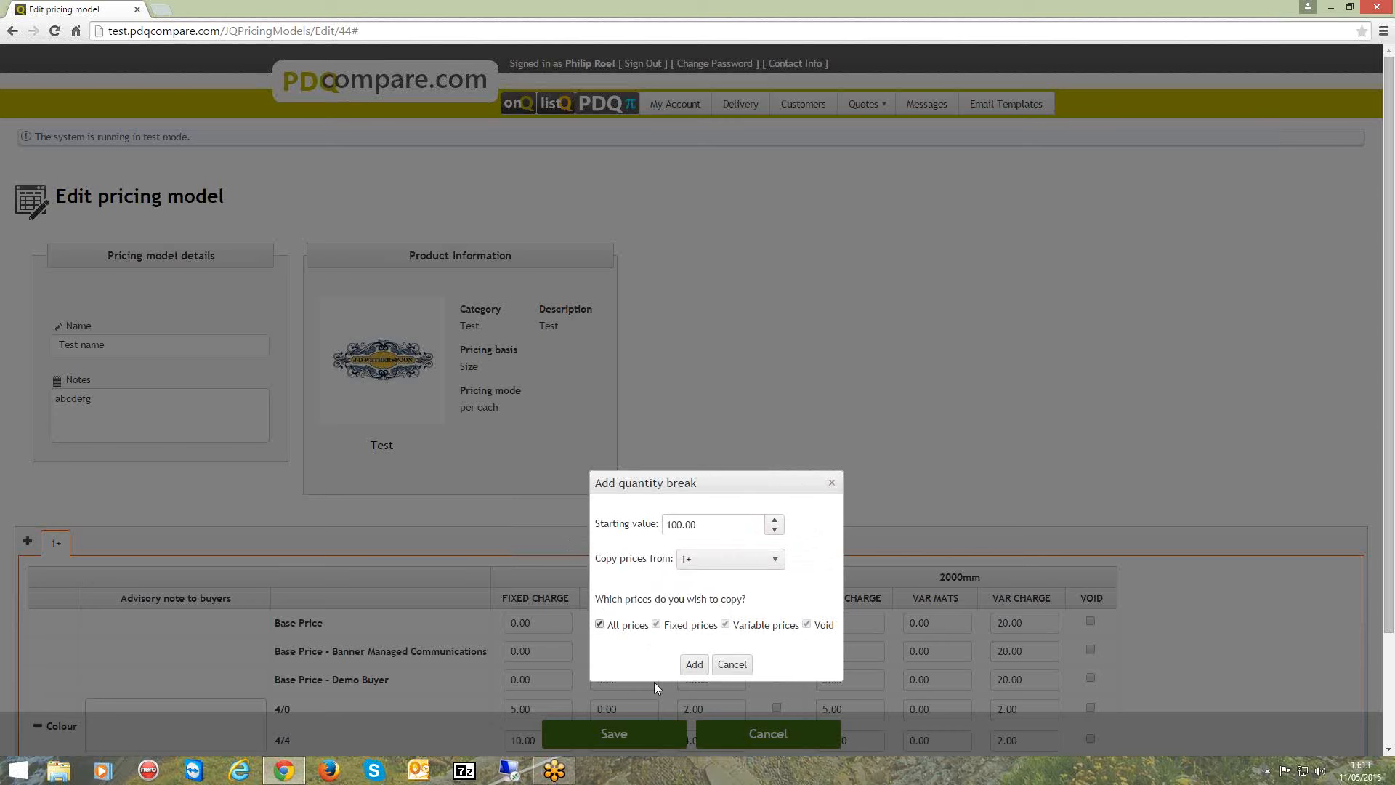
left_click(693, 665)
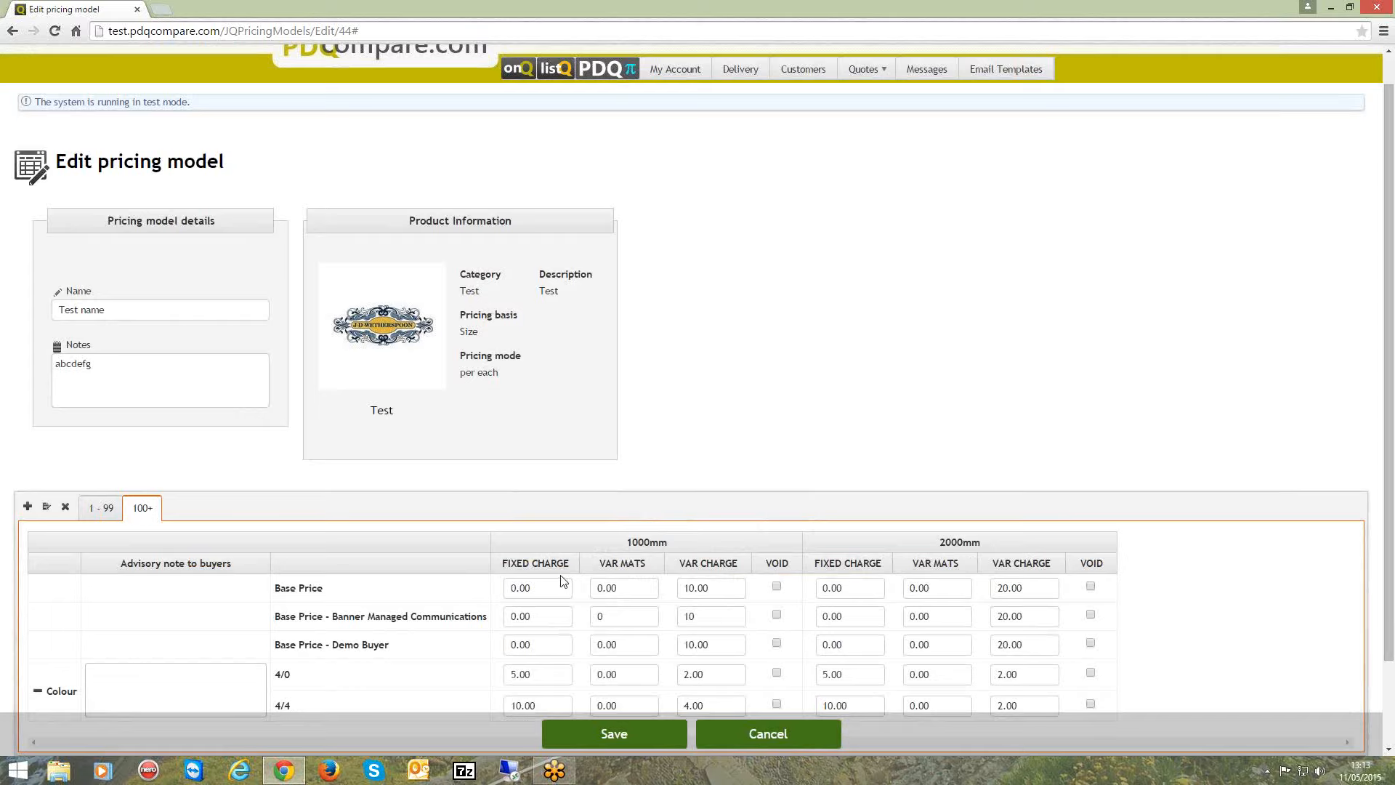
Review the variable charges in the 100+ quantity break, and cancel editing the pricing model without saving.
scroll(531, 574, "down", 2)
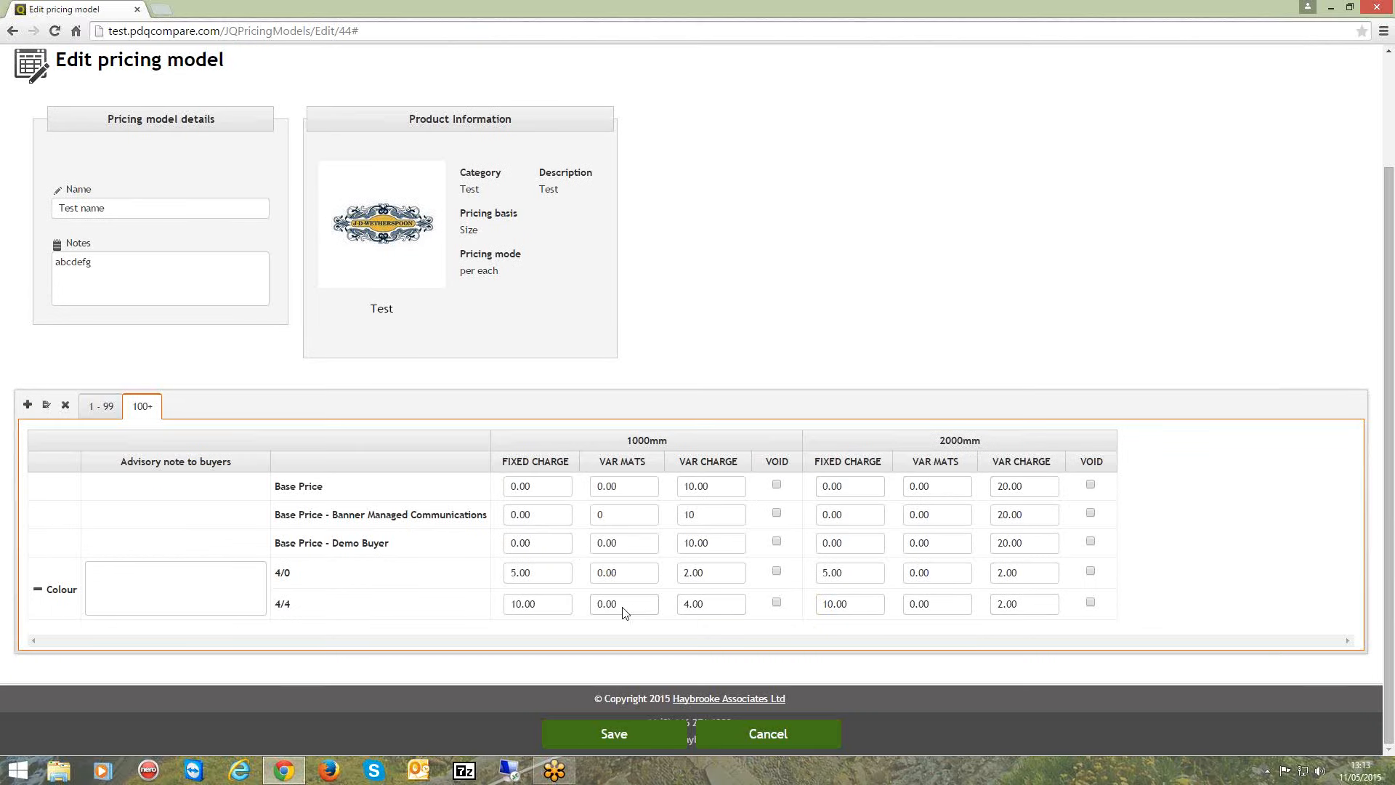
left_click(706, 543)
left_click(710, 578)
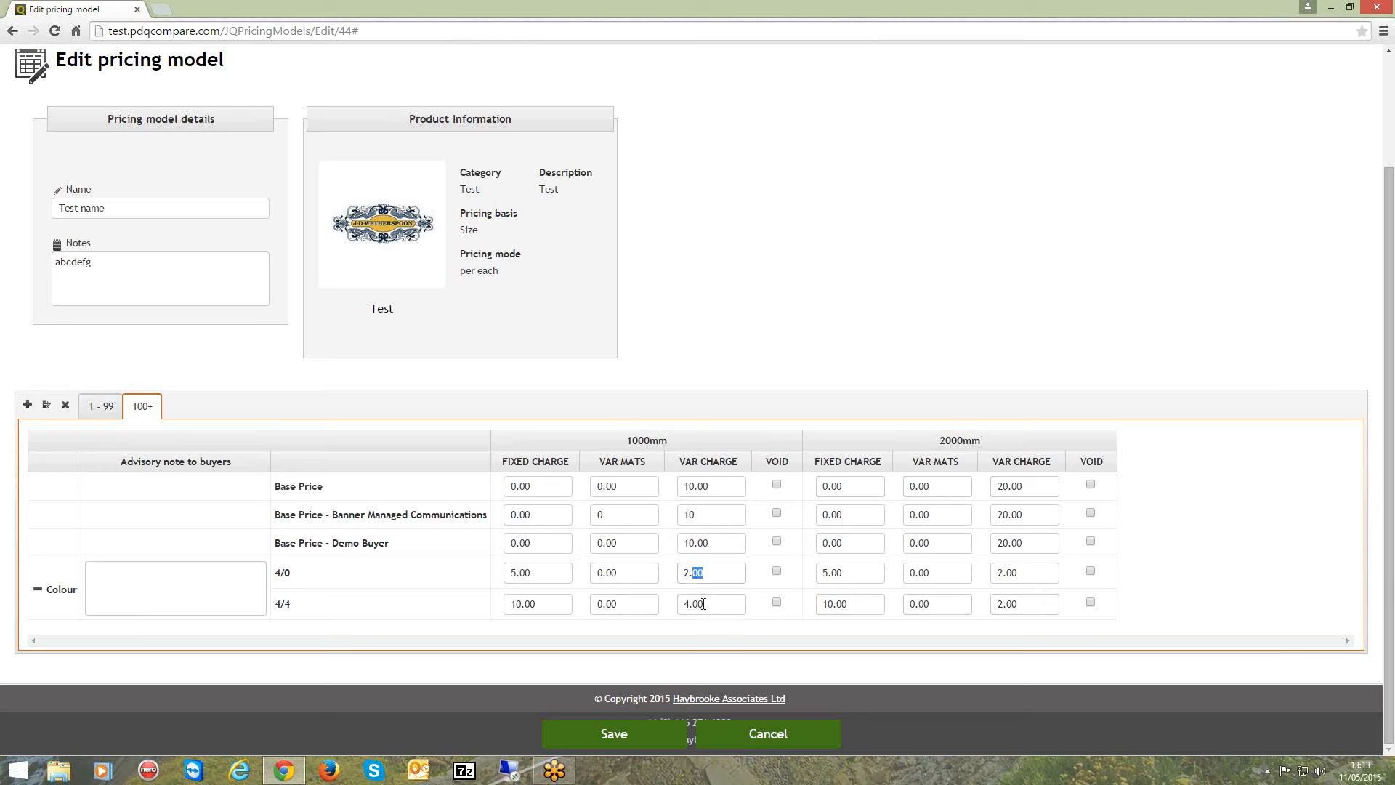
left_click(703, 605)
left_click(740, 734)
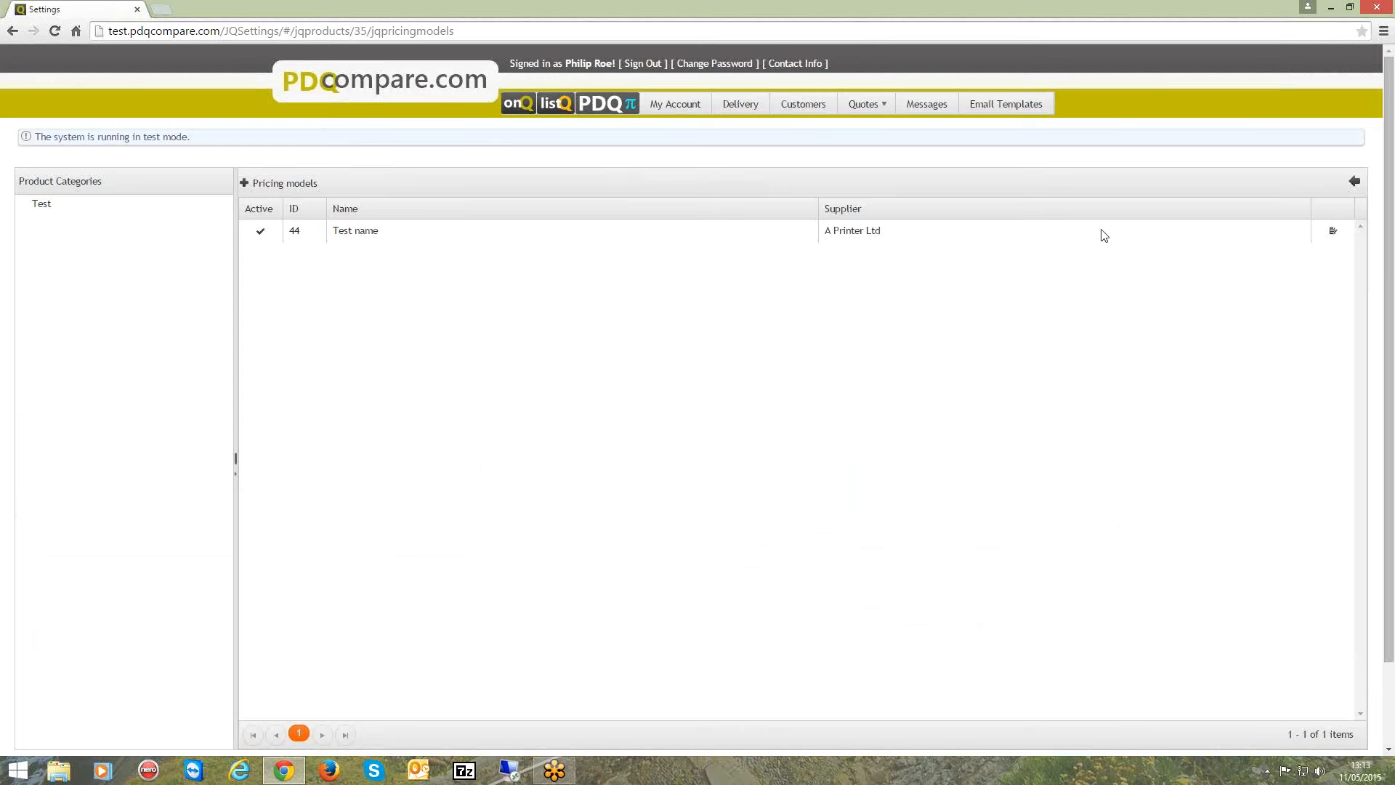
Reopen the Test name pricing model to check its quantity breaks, and return to the products page.
left_click(1334, 233)
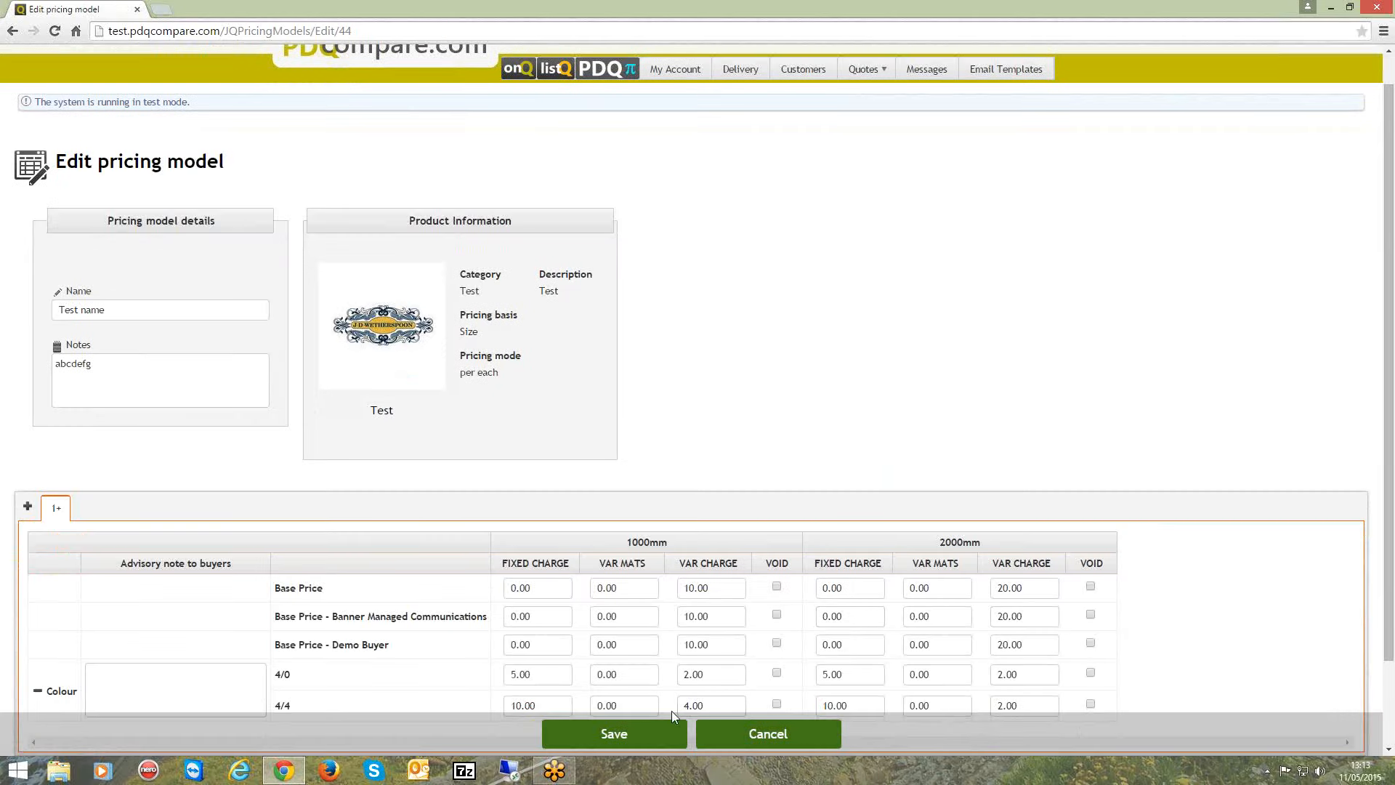
left_click(727, 734)
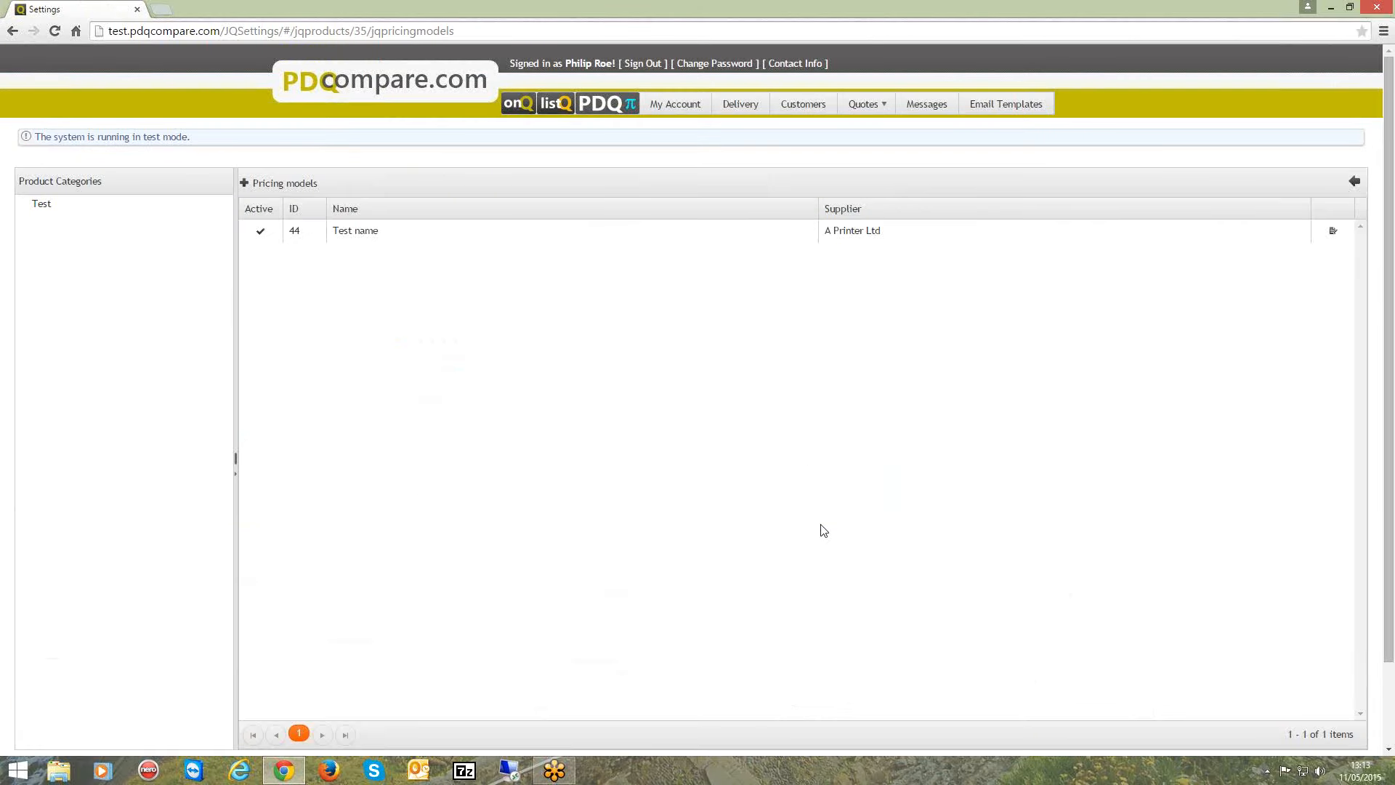
left_click(1354, 183)
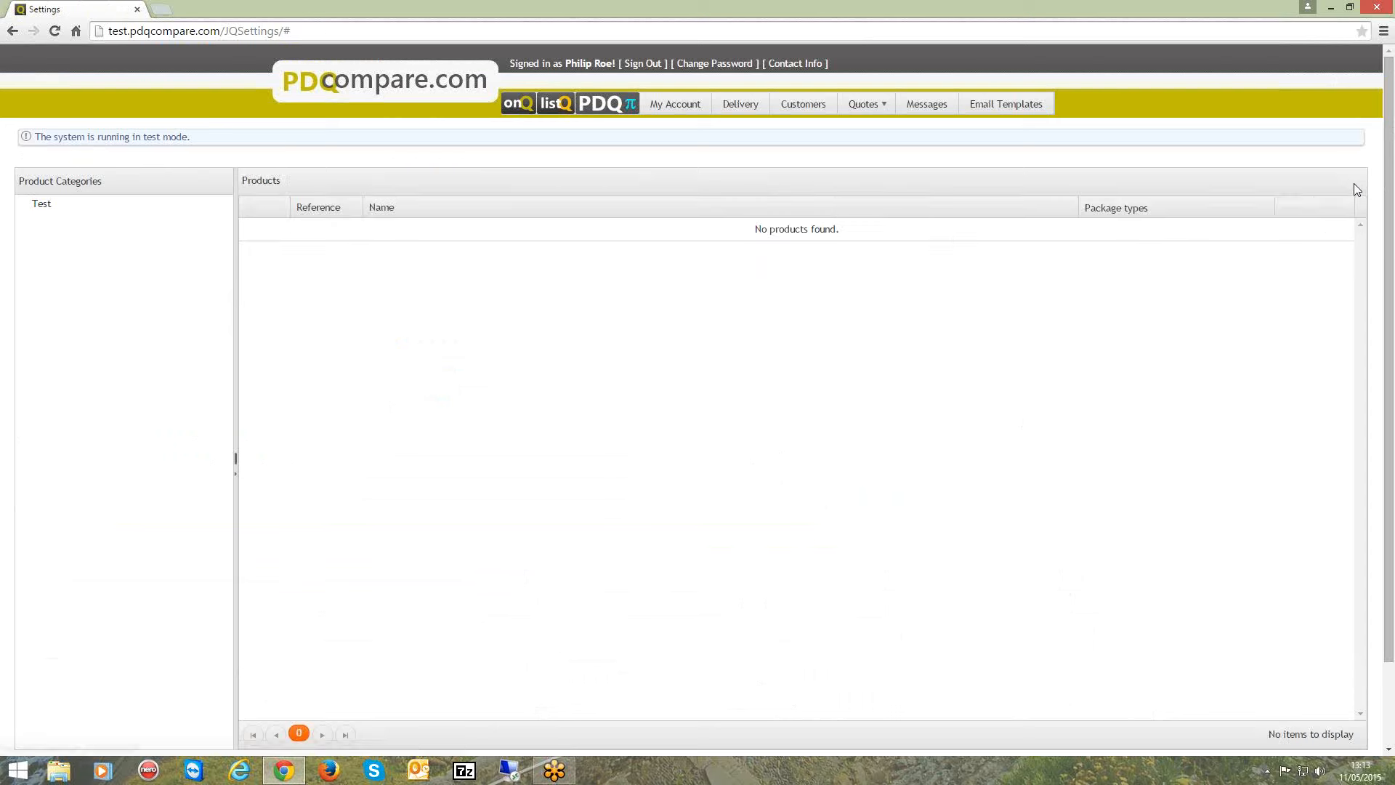
Start a quote request for the Test product in the Test category with quantities 10 and 20.
left_click(42, 207)
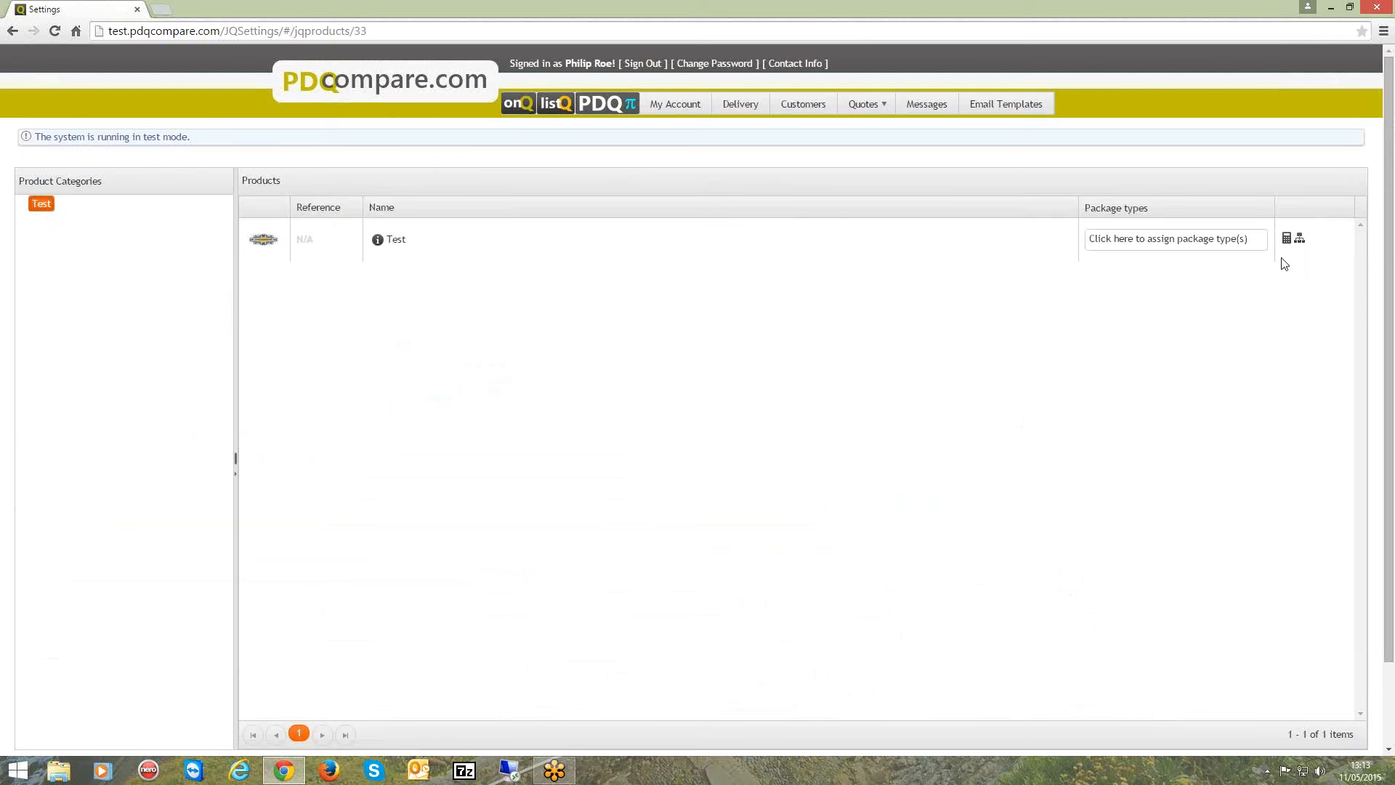
left_click(1286, 238)
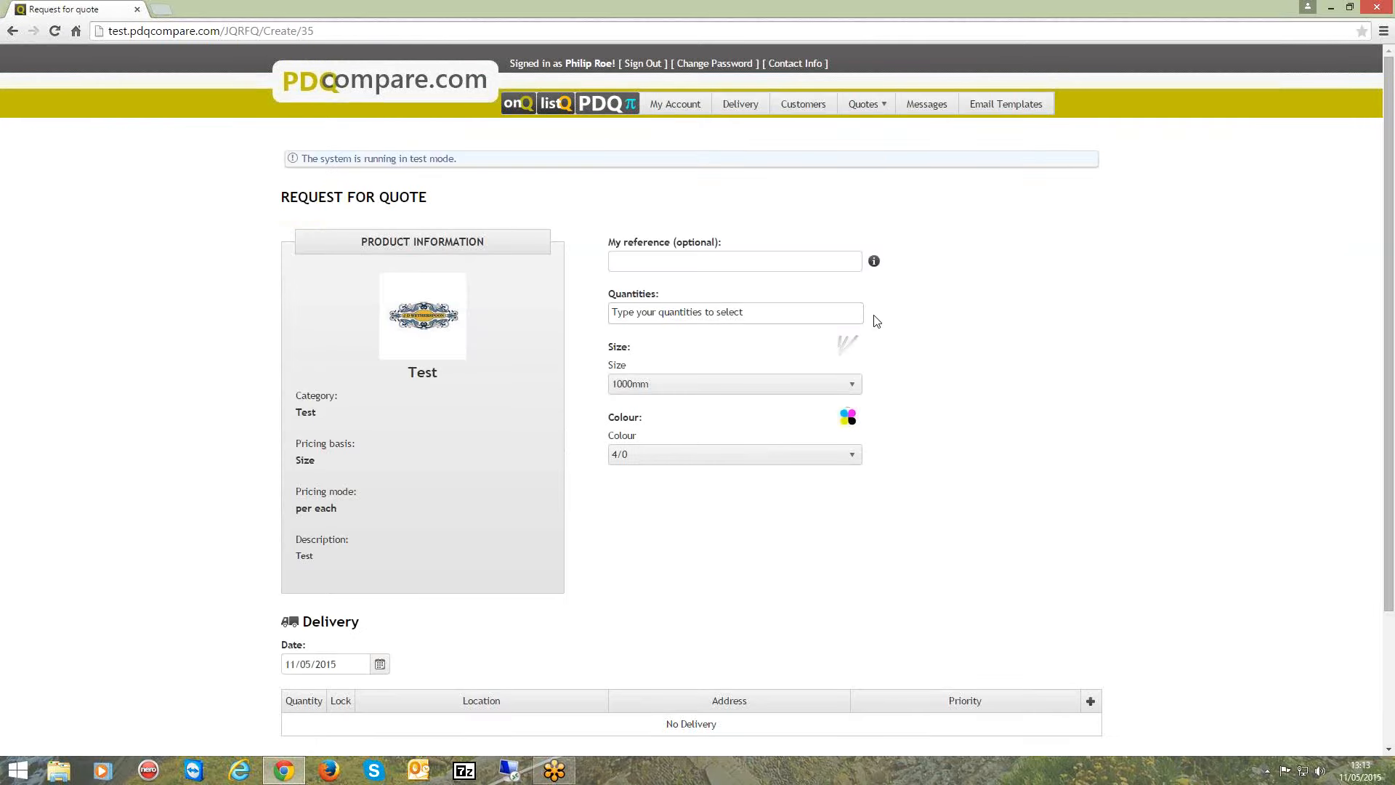
left_click(647, 314)
type("10")
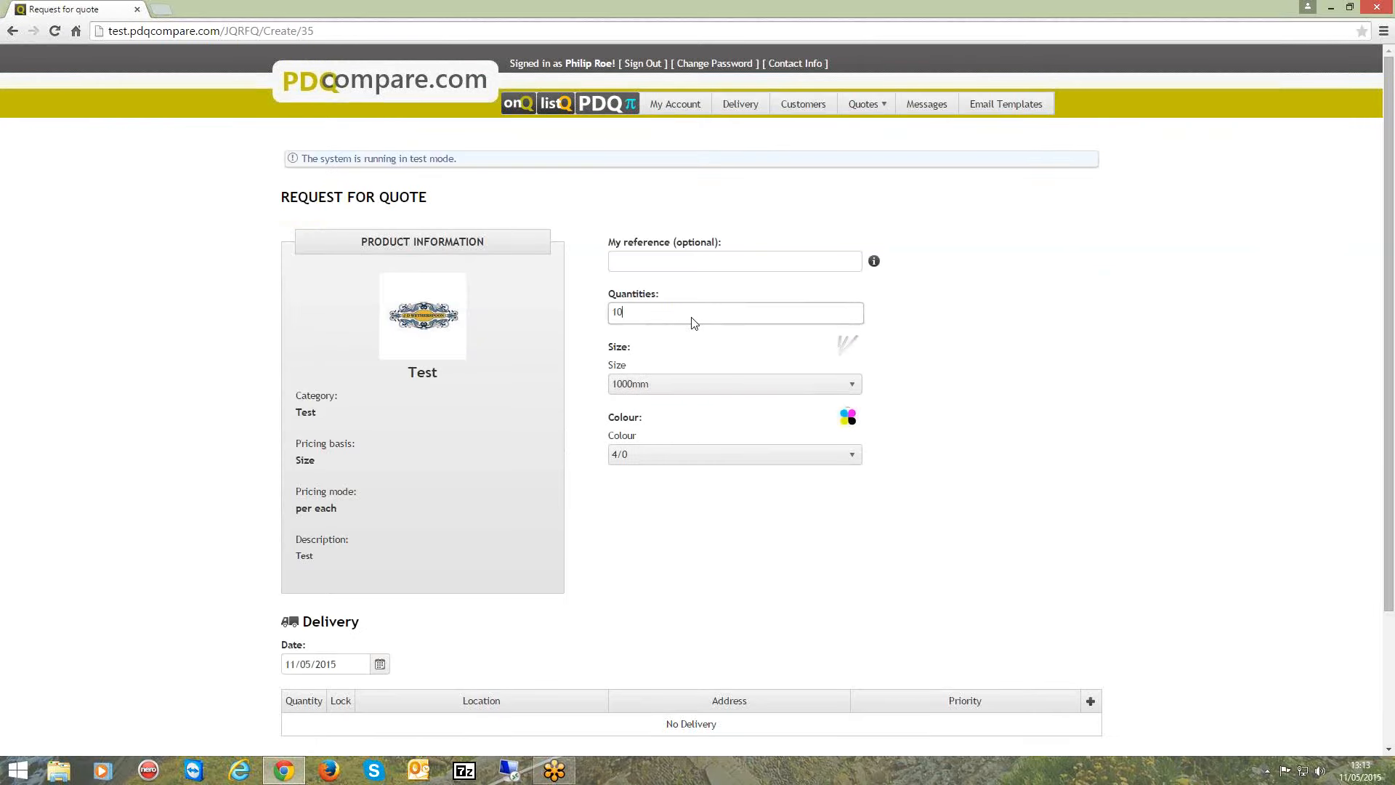
key("Return")
type("20")
key("Return")
Keep the size at 1000mm and the colour at 4/0 for the quote request.
left_click(692, 387)
left_click(694, 406)
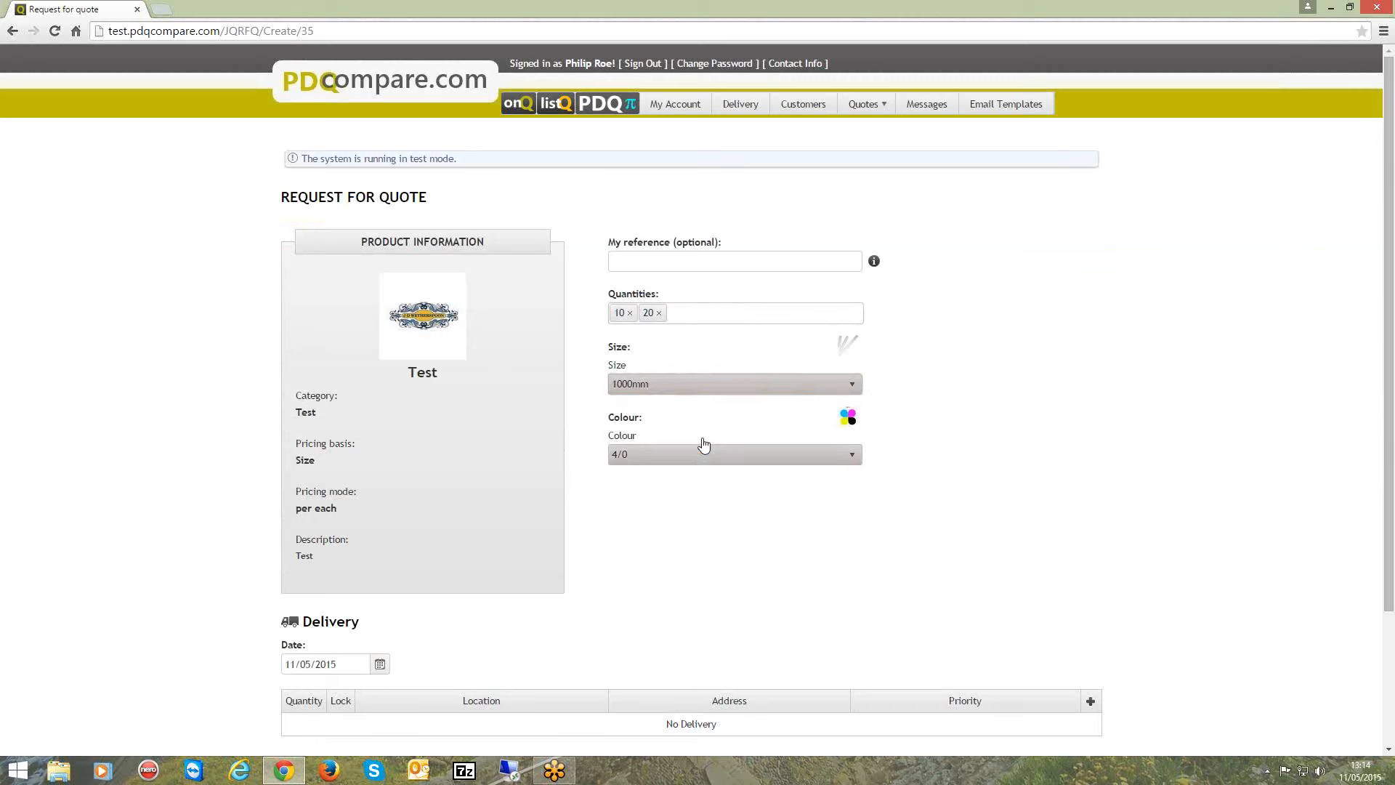
left_click(701, 458)
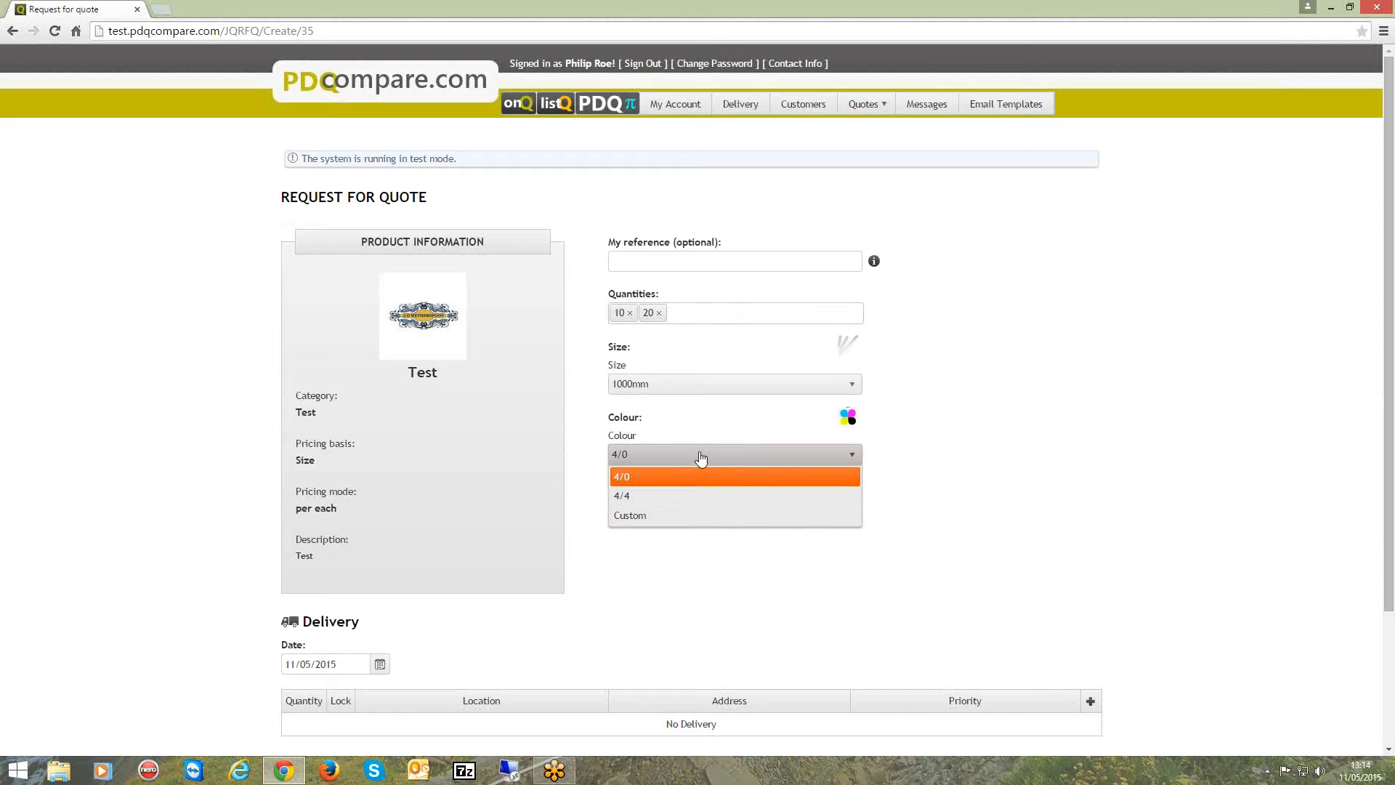
scroll(972, 445, "down", 3)
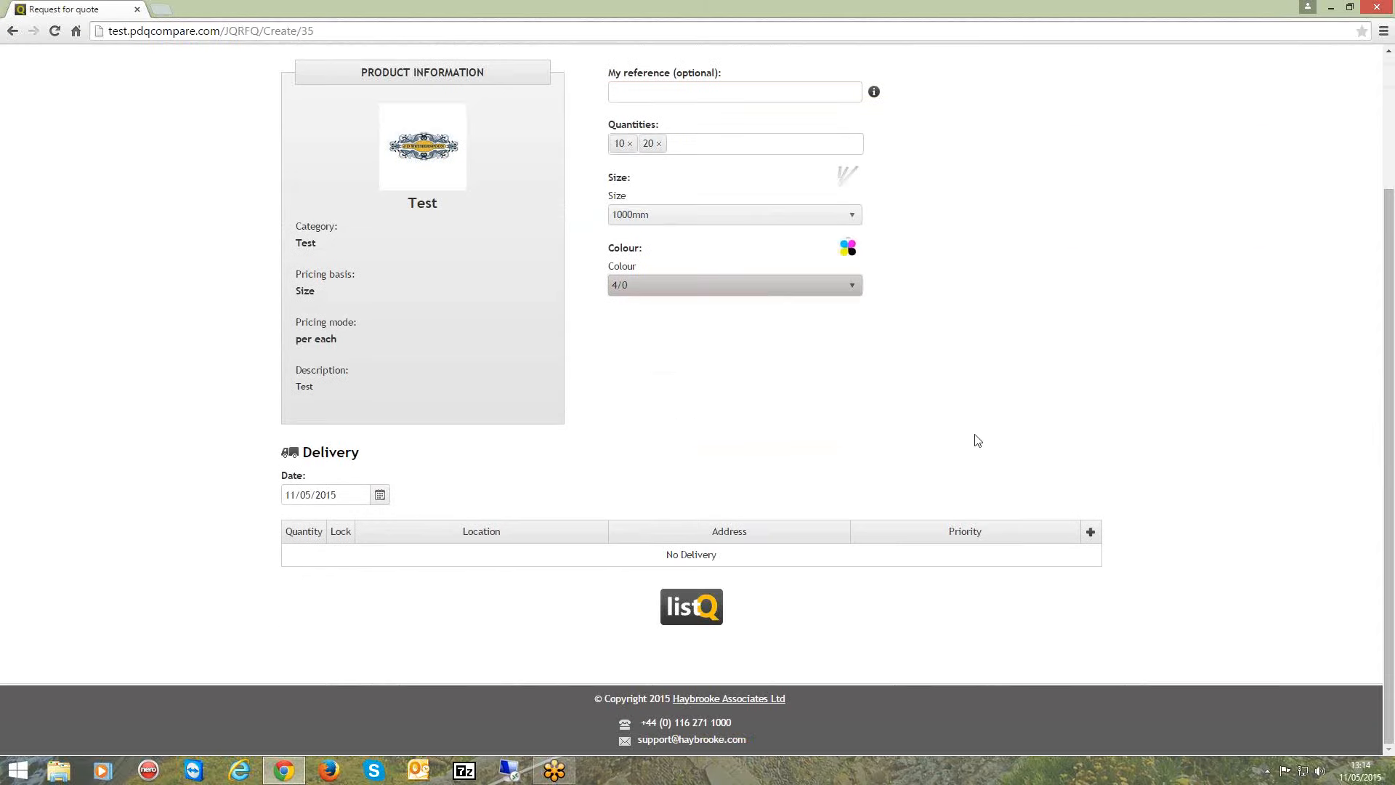
Add a delivery location to the quote request and remove it again.
left_click(1091, 536)
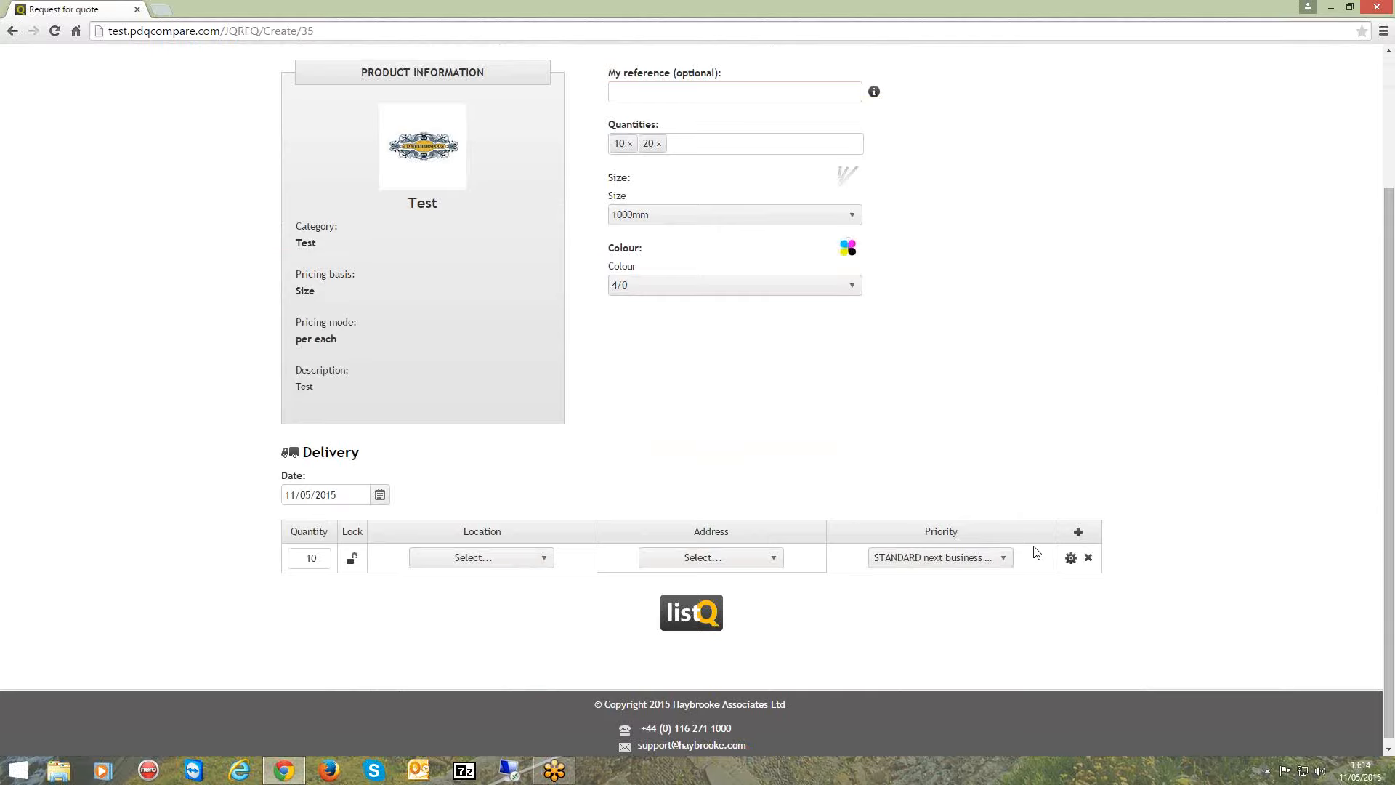
left_click(1089, 557)
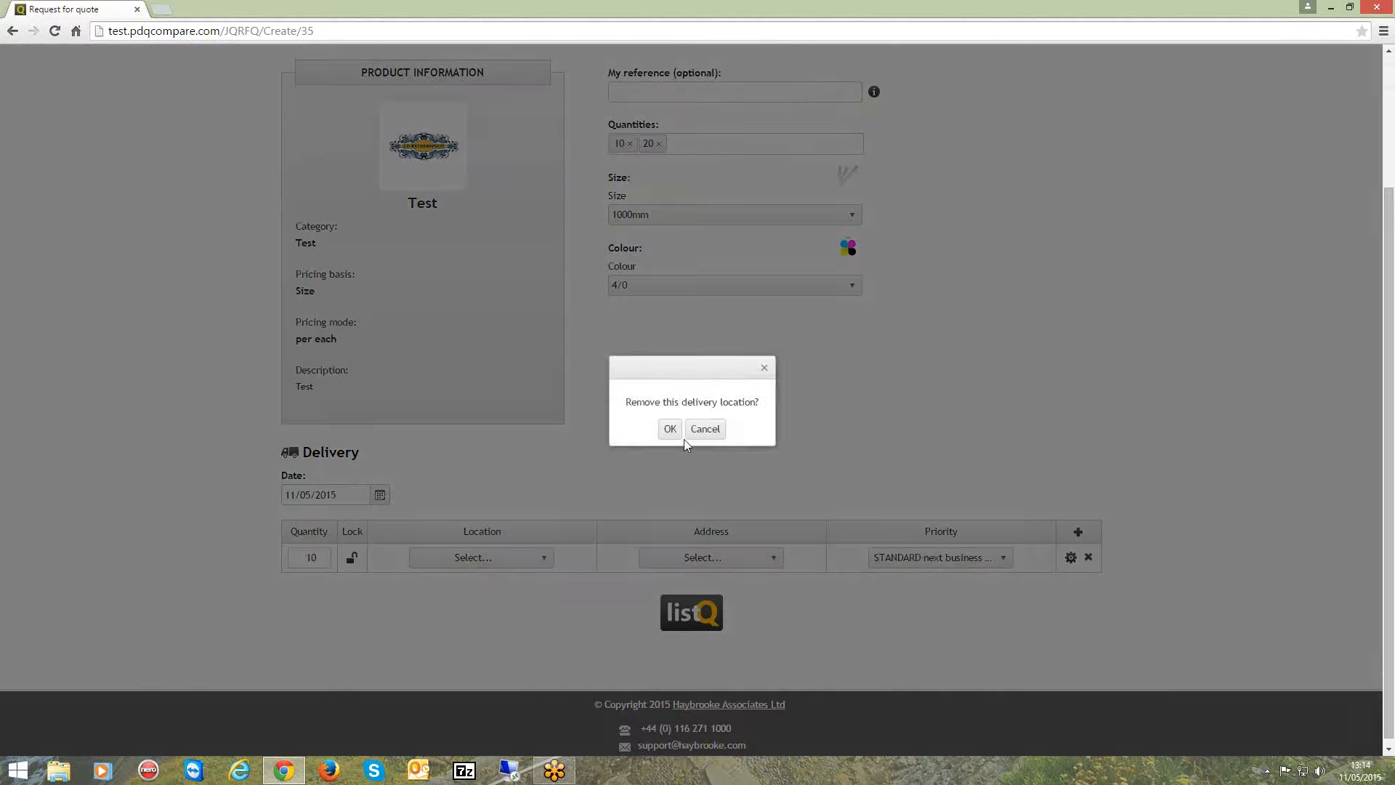
left_click(669, 428)
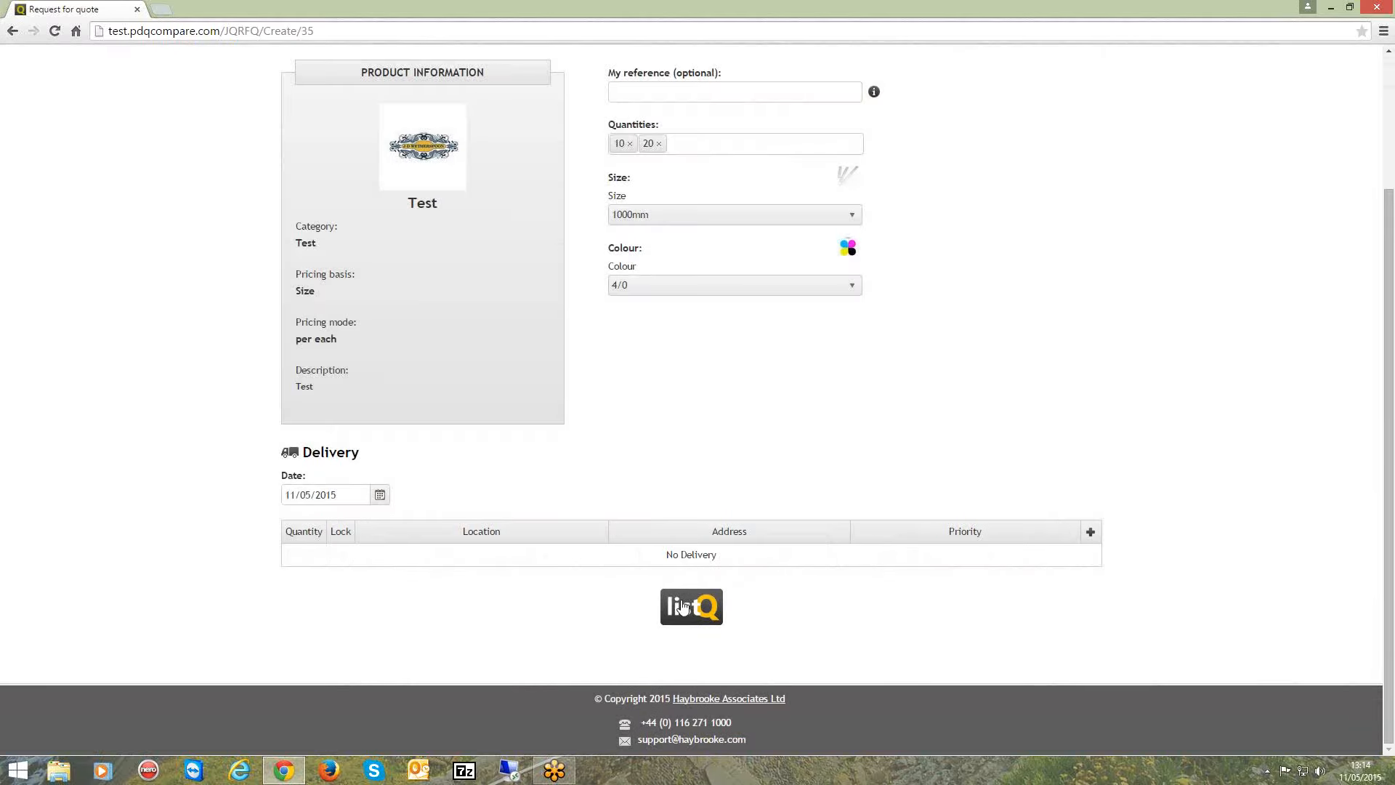
Submit the quote request through listQ and show the price breakdown for quantity 20.
left_click(687, 610)
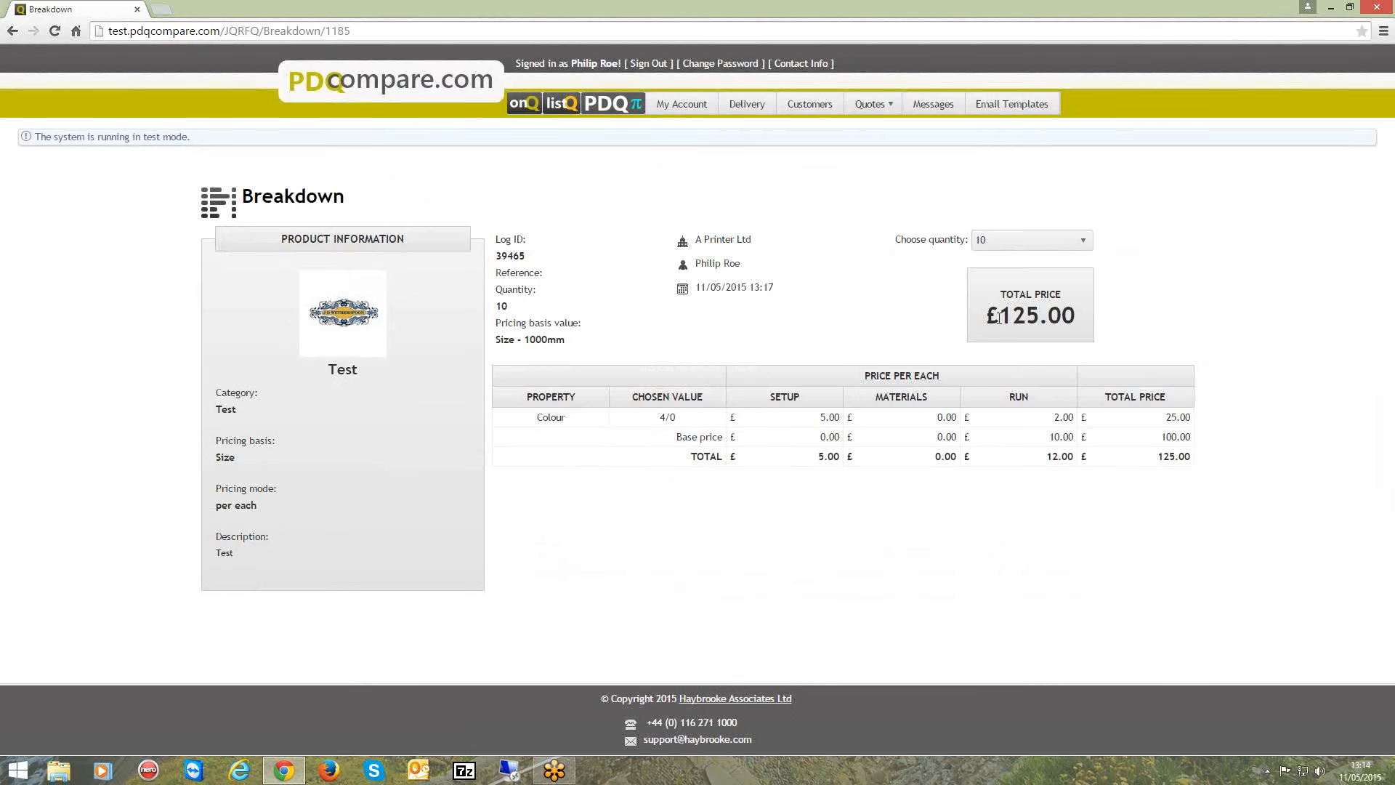
left_click(1008, 247)
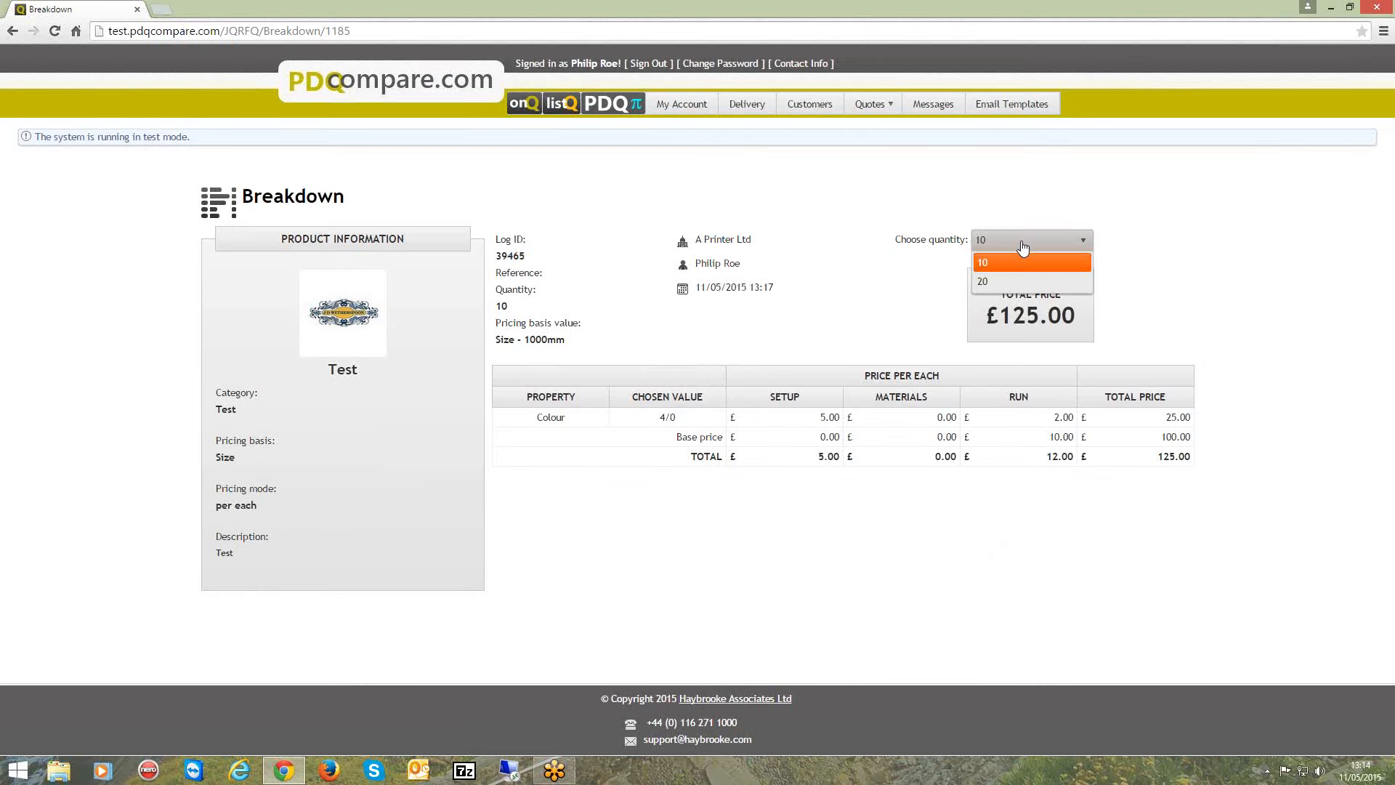
left_click(996, 285)
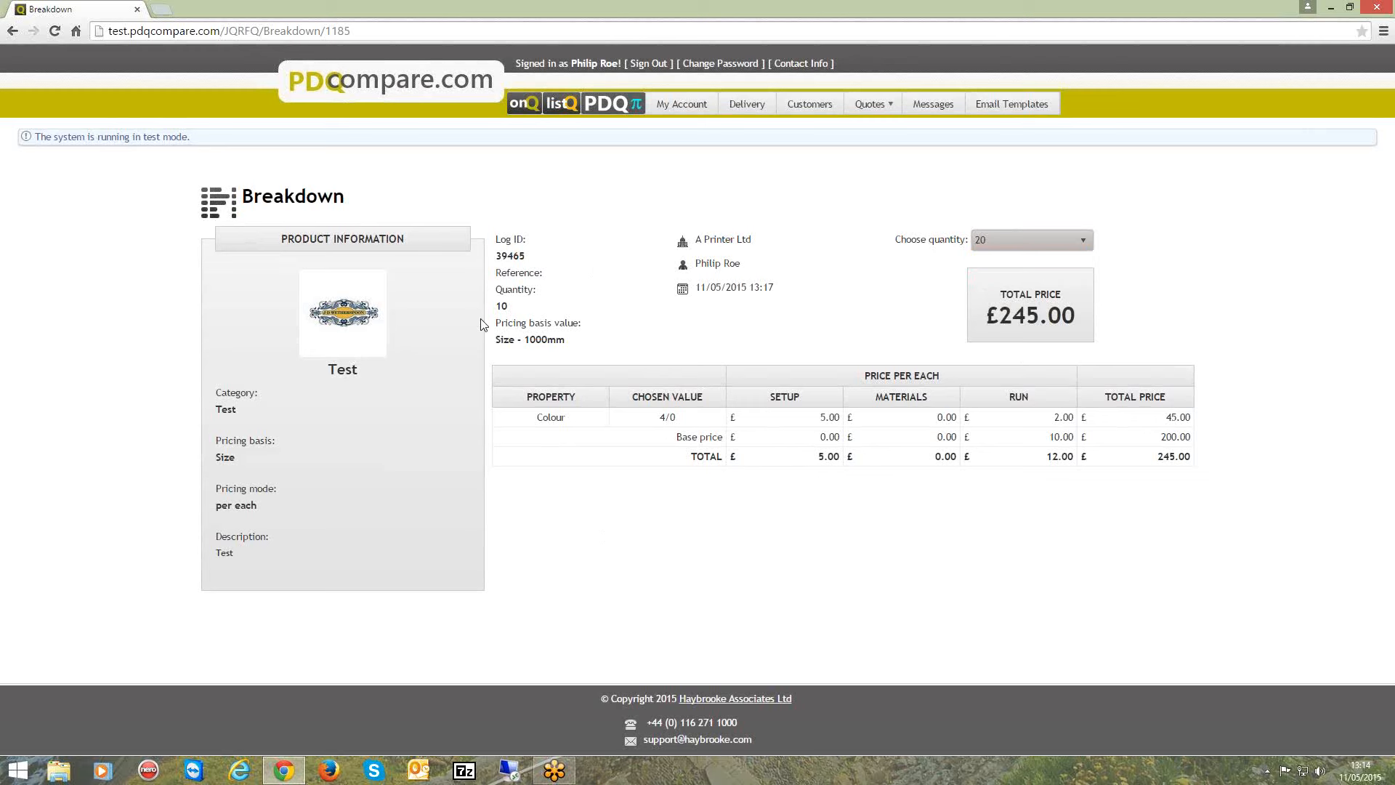
Open the My Quotes list.
left_click(853, 101)
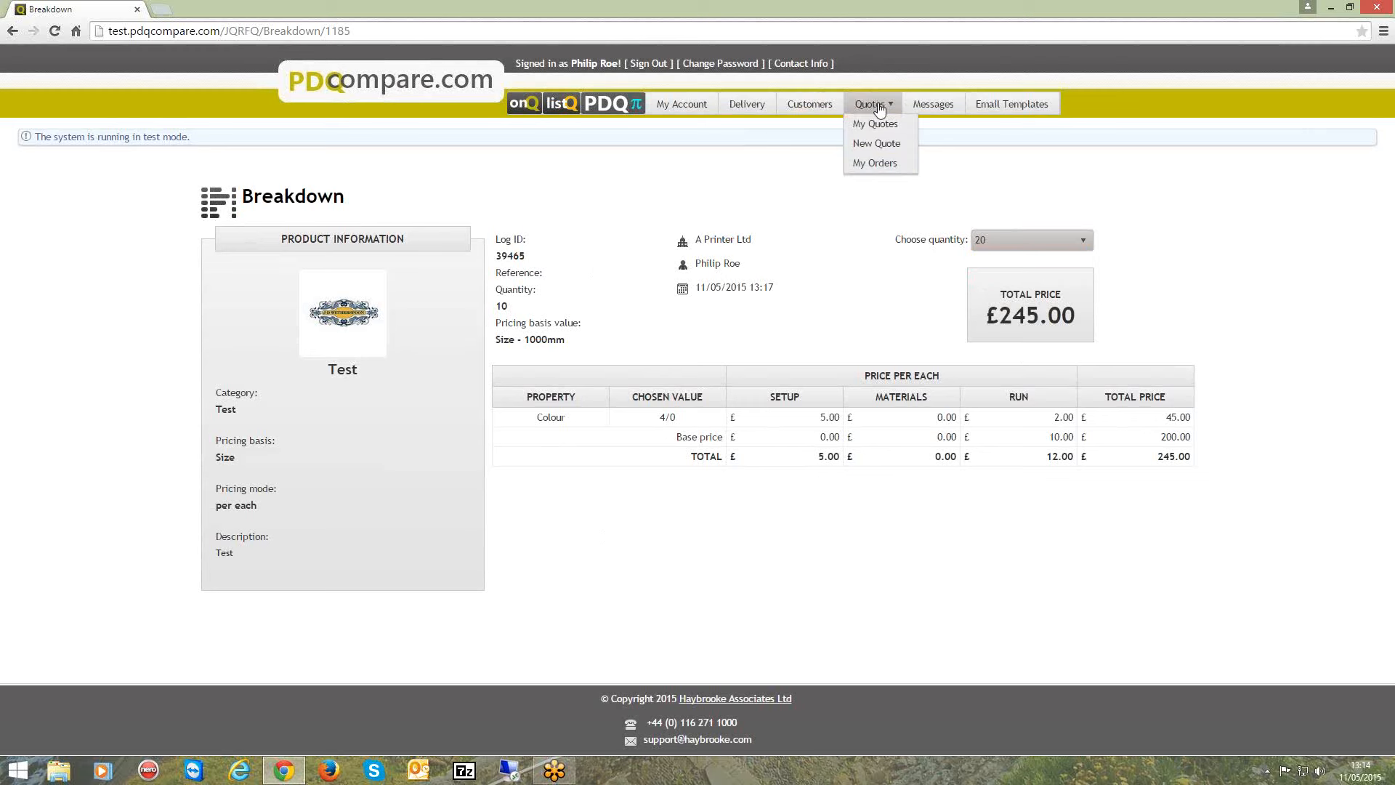
left_click(875, 125)
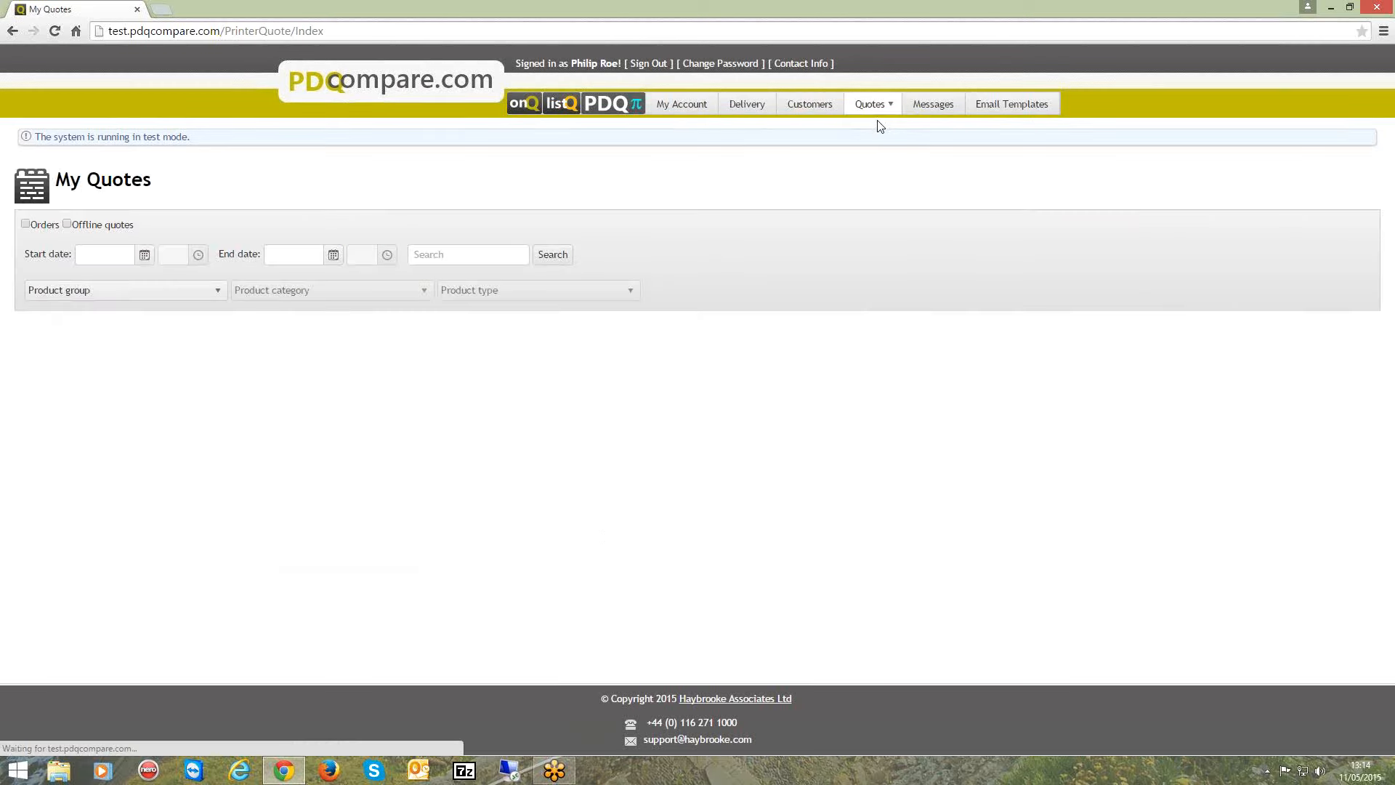